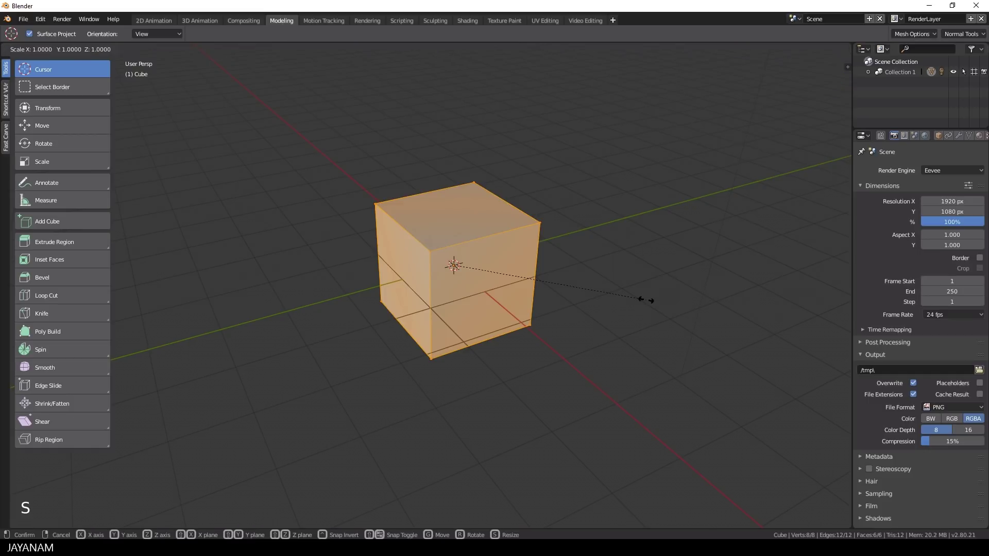
- Flatten the cube along Z to a scale of about 0.038, and thicken it again along Z by about 1.171
key("z")
left_click(507, 276)
scroll(506, 276, "up", 4)
middle_click_drag(566, 275, 560, 261)
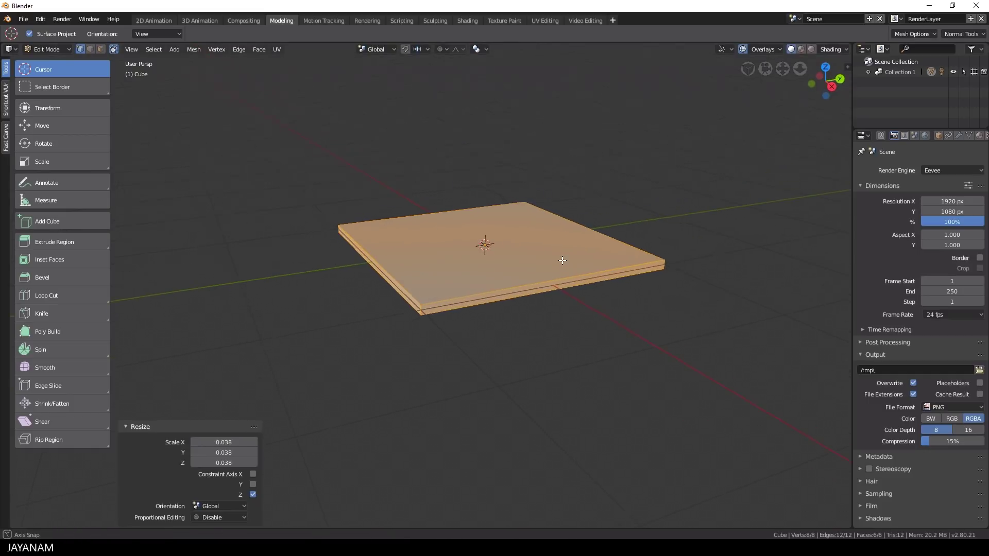
scroll(660, 324, "down", 1)
key("s")
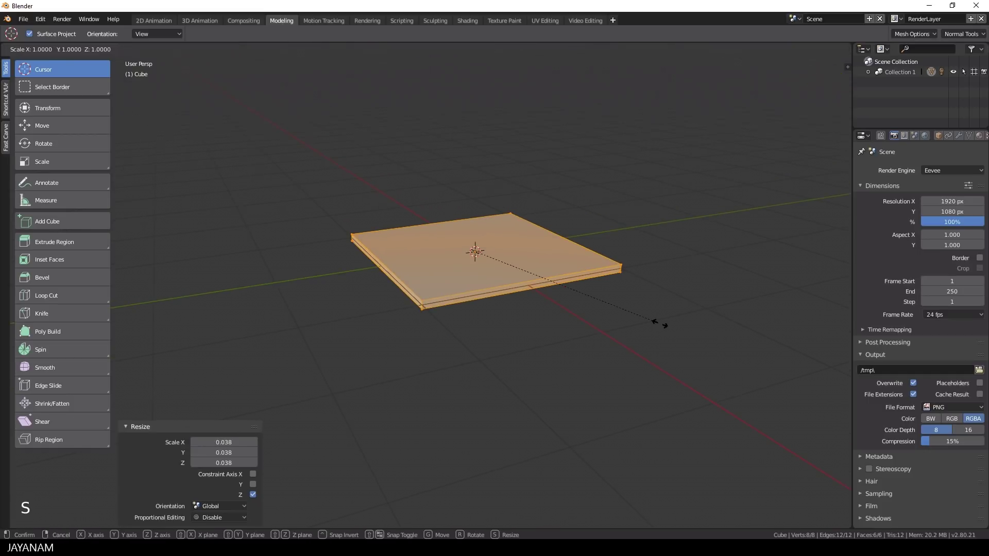
key("z")
left_click(691, 337)
- Add two centred loop cuts across the slab, one along X and one along Y, dividing its top into quarters
middle_click_drag(691, 336, 662, 353)
key("ctrl+r")
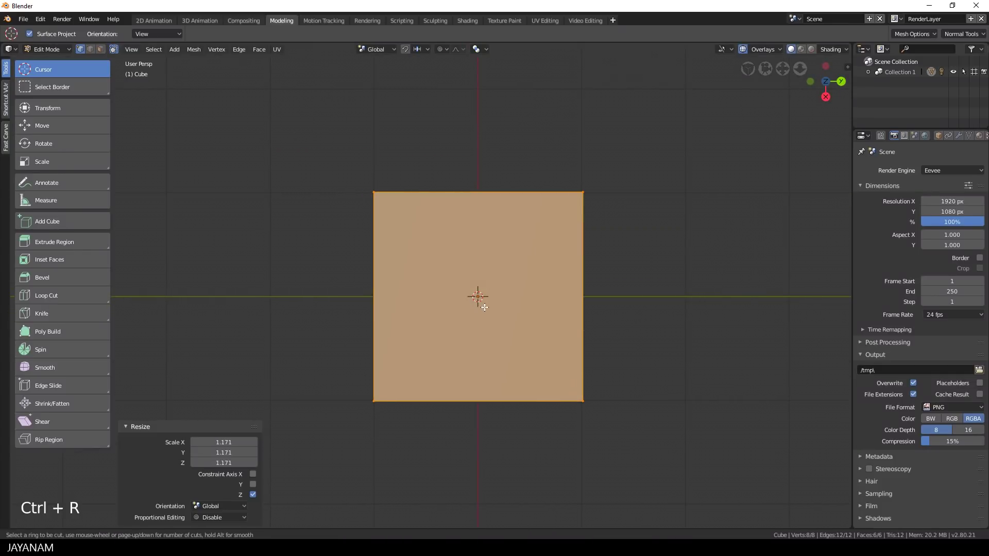
left_click(471, 185)
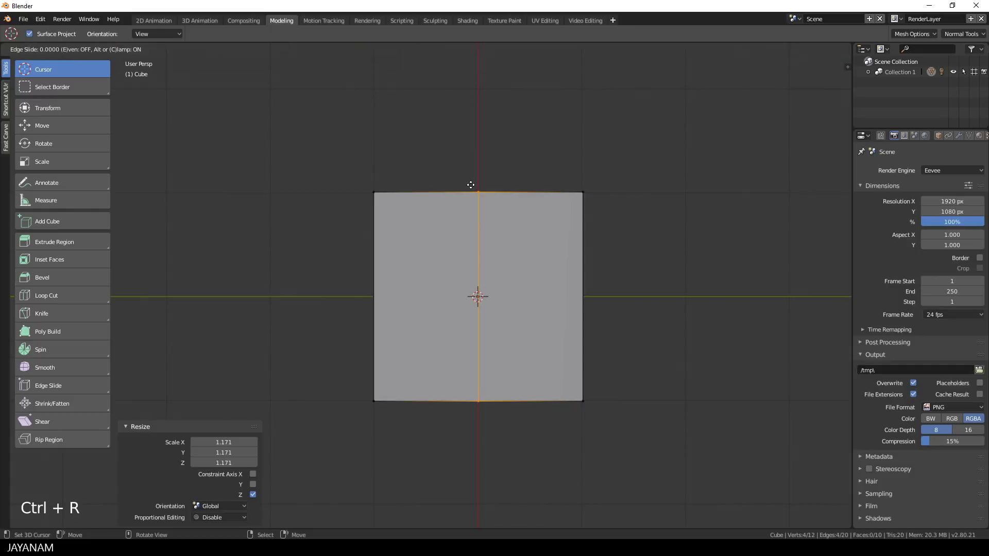
left_click(471, 185)
key("ctrl+r")
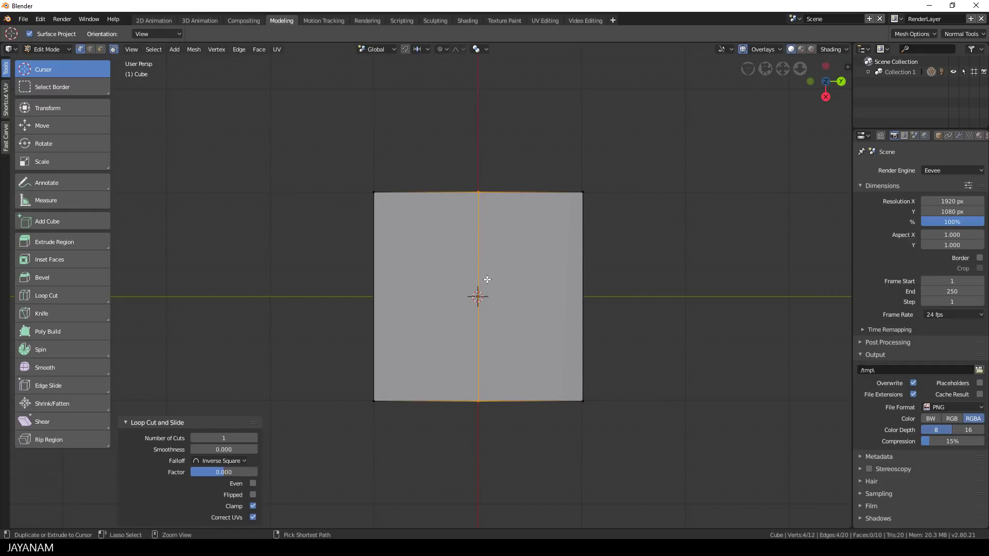
left_click(485, 282)
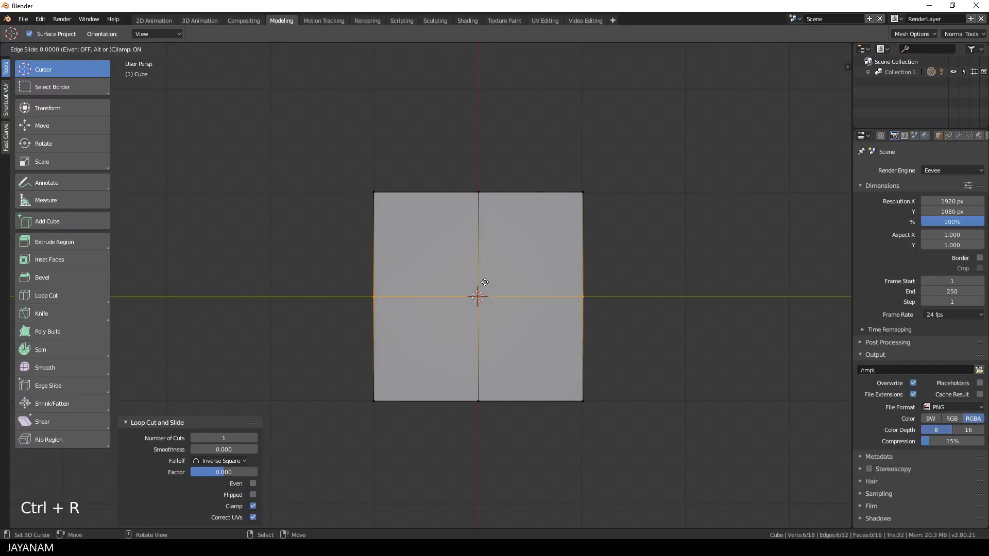
left_click(485, 282)
- Select both centre edge loops together and scale them by 0.5 along X
middle_click_drag(540, 292, 610, 235)
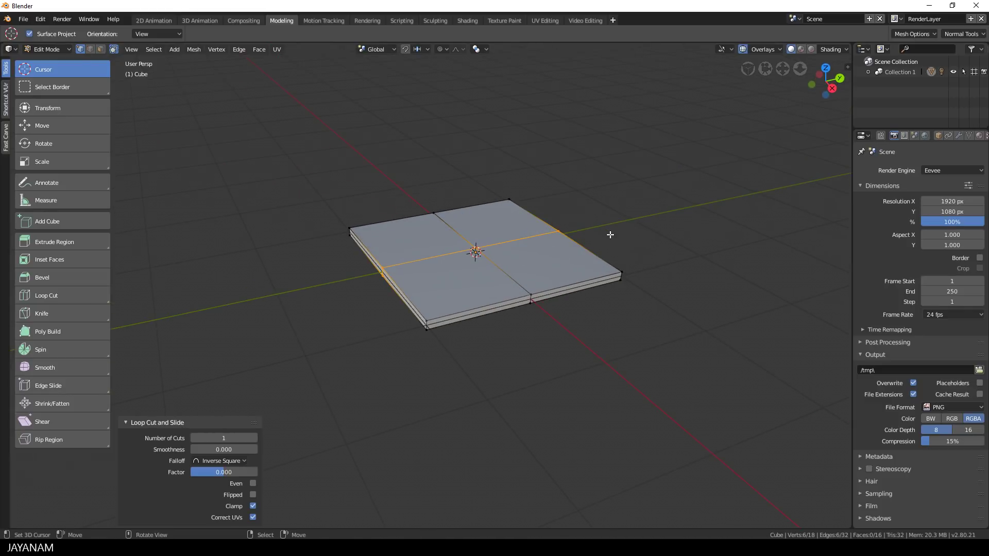
left_click(516, 280, "alt+shift")
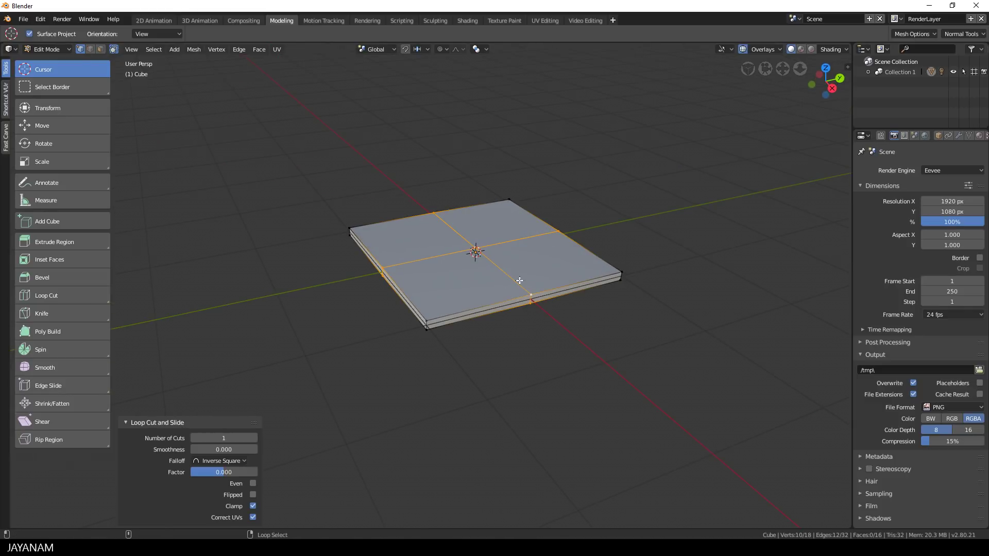
middle_click_drag(521, 280, 641, 350, "alt")
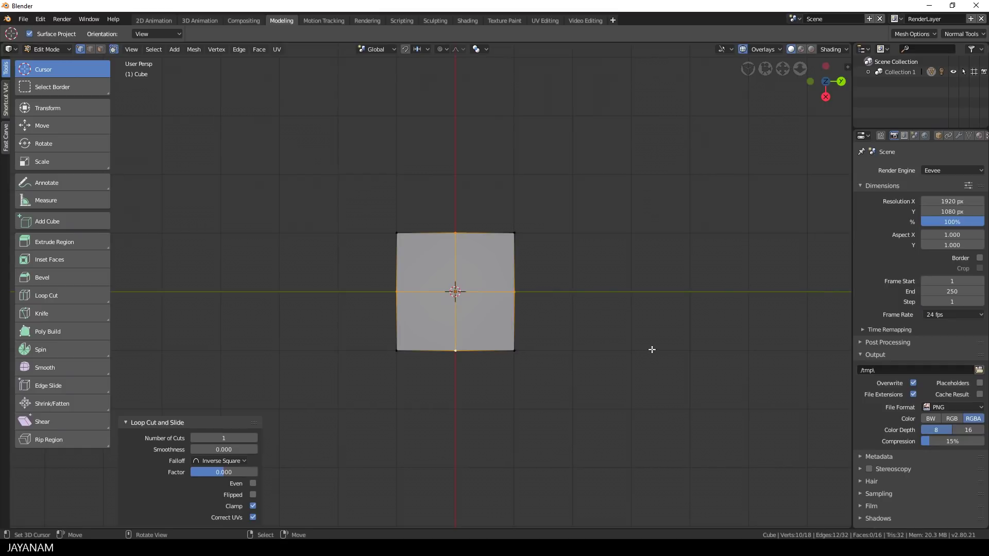
key("s")
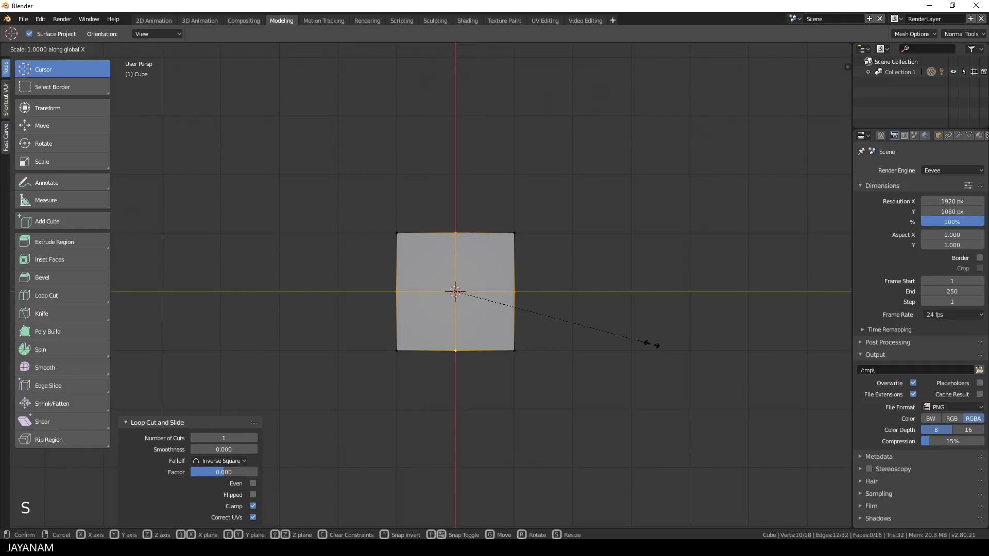
type("0.5")
key("Return")
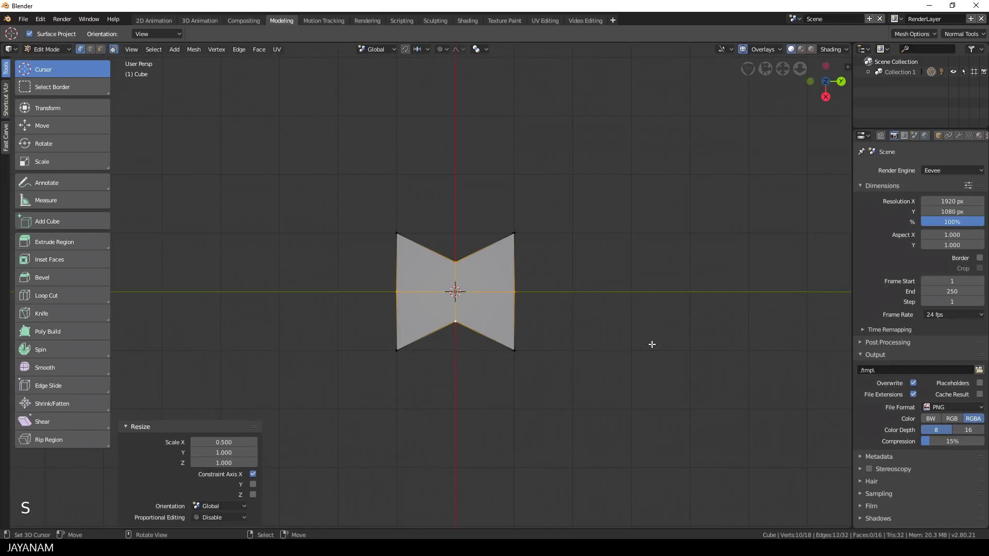
- Scale the two selected centre loops by 0.5 along Y to form a four-pointed star
key("s")
type("y")
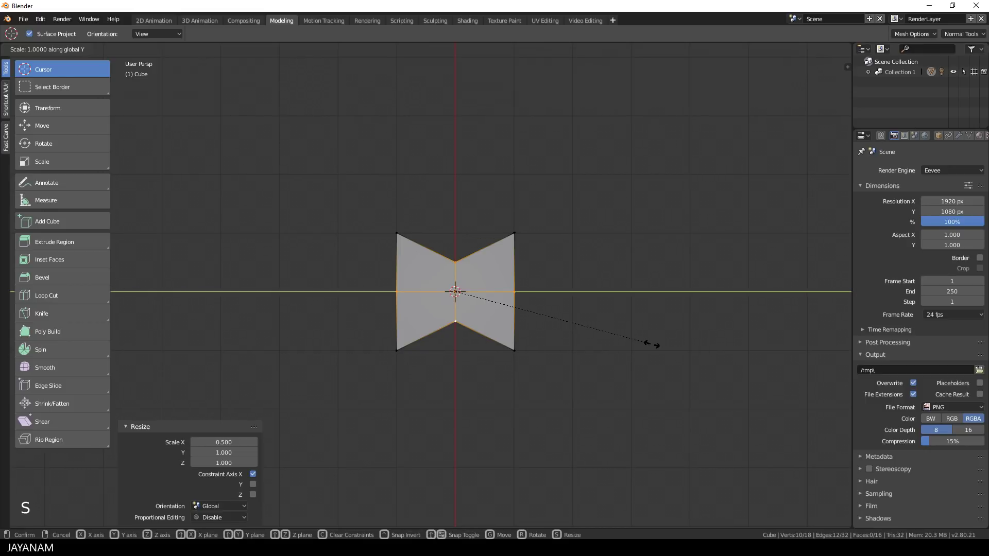
type("0.5")
key("Return")
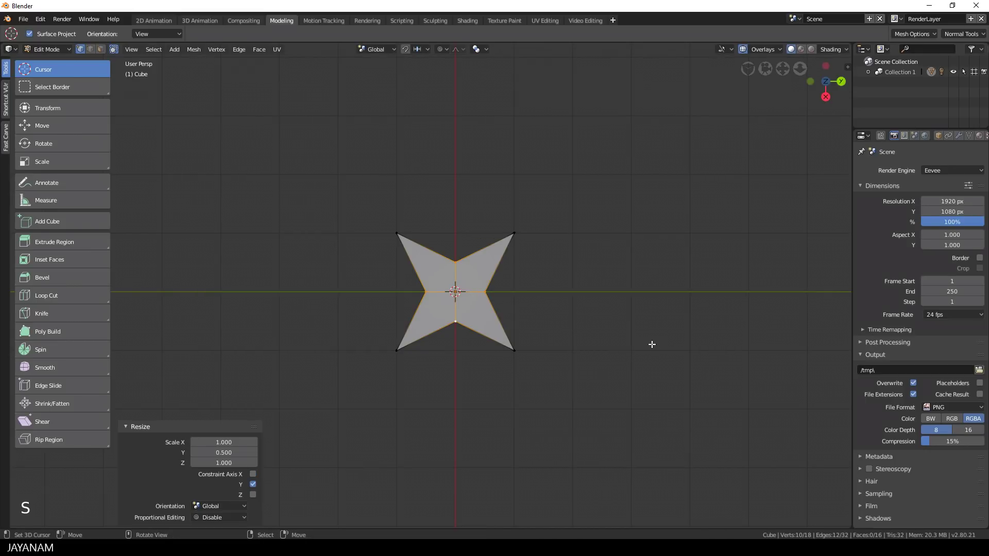
- Start the Shortcut VUr add-on
scroll(585, 329, "up", 5)
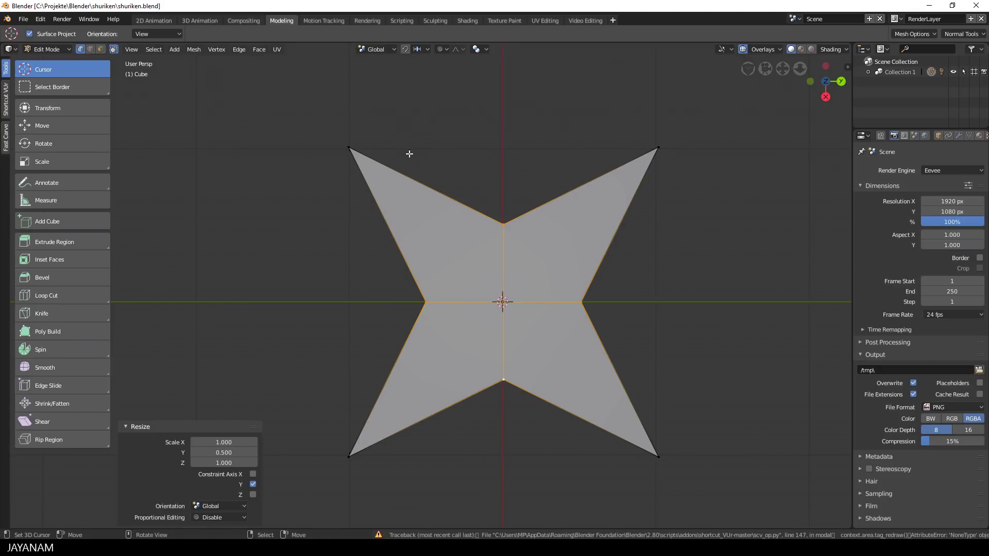
left_click(7, 150)
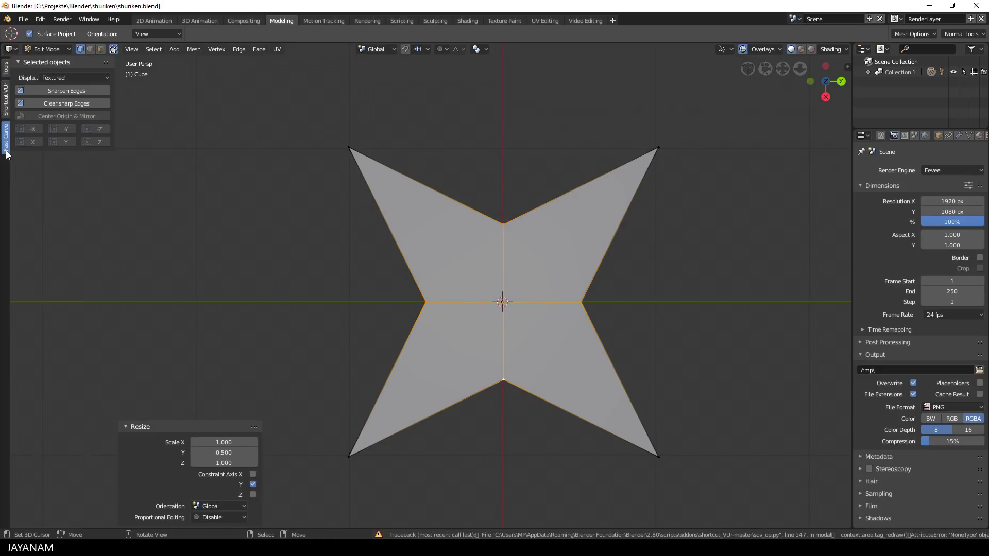
left_click(6, 98)
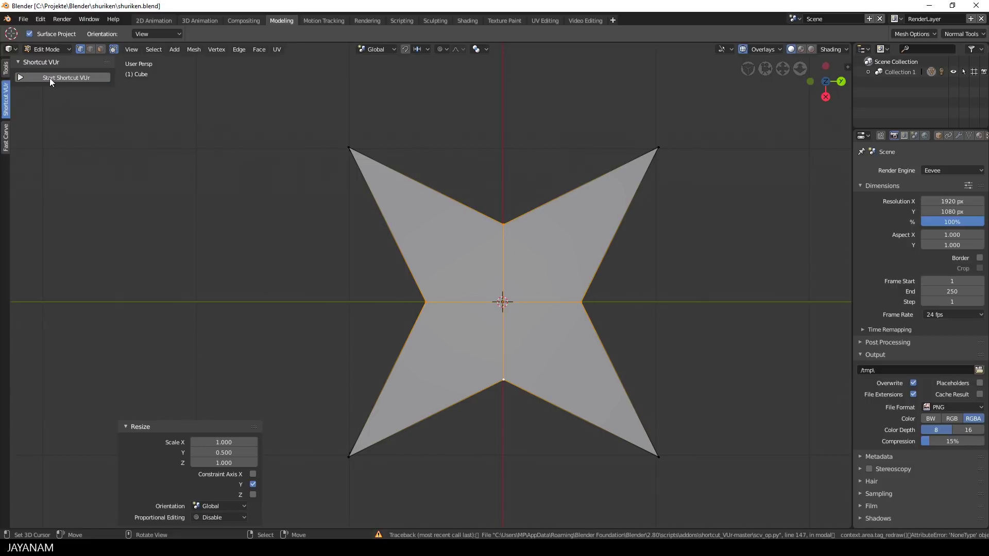
left_click(45, 78)
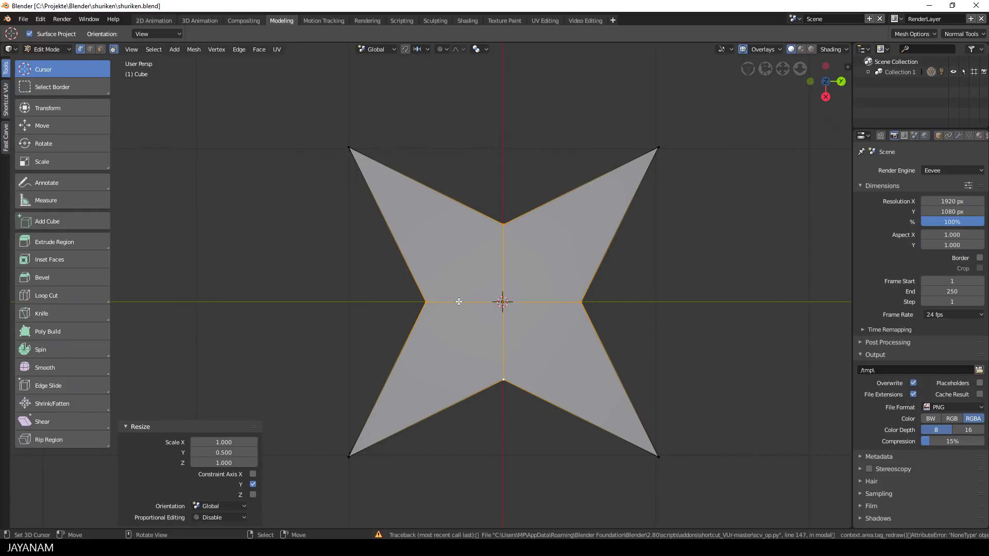
- Switch to Object Mode and add a cylinder mesh with a radius of about 19 cm at the star's centre
key("Home")
middle_click_drag(502, 322, 496, 256)
key("ctrl+Tab")
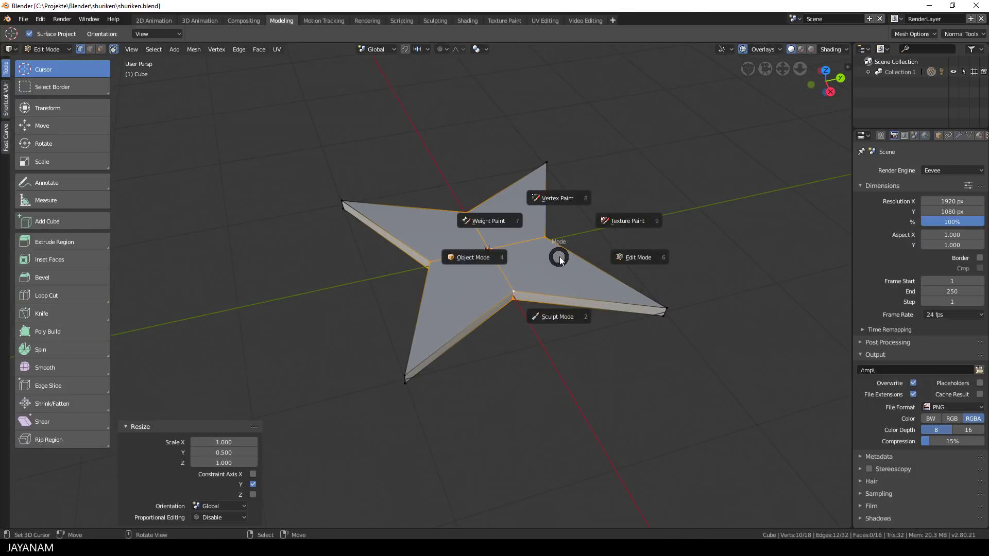
left_click(503, 266)
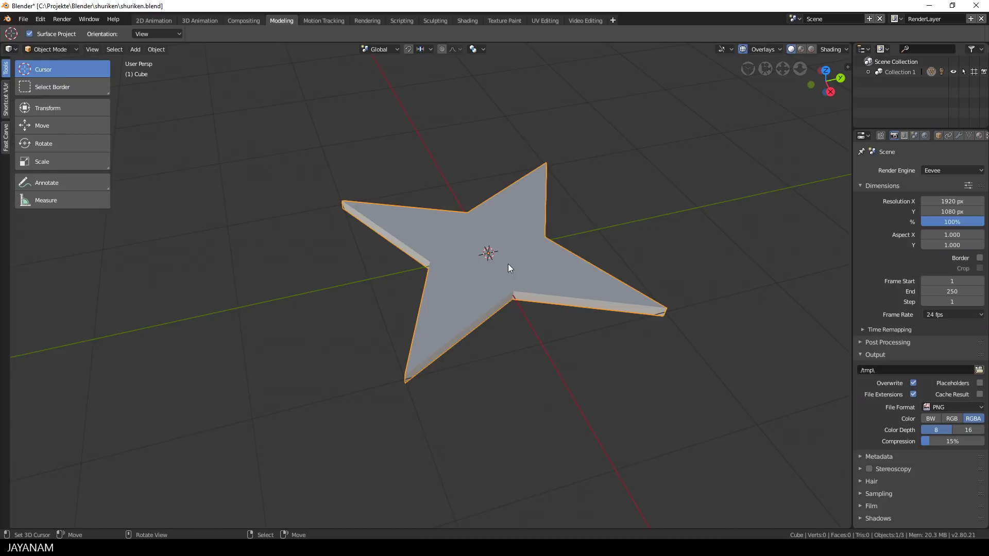
key("shift+a")
mouse_move(508, 264)
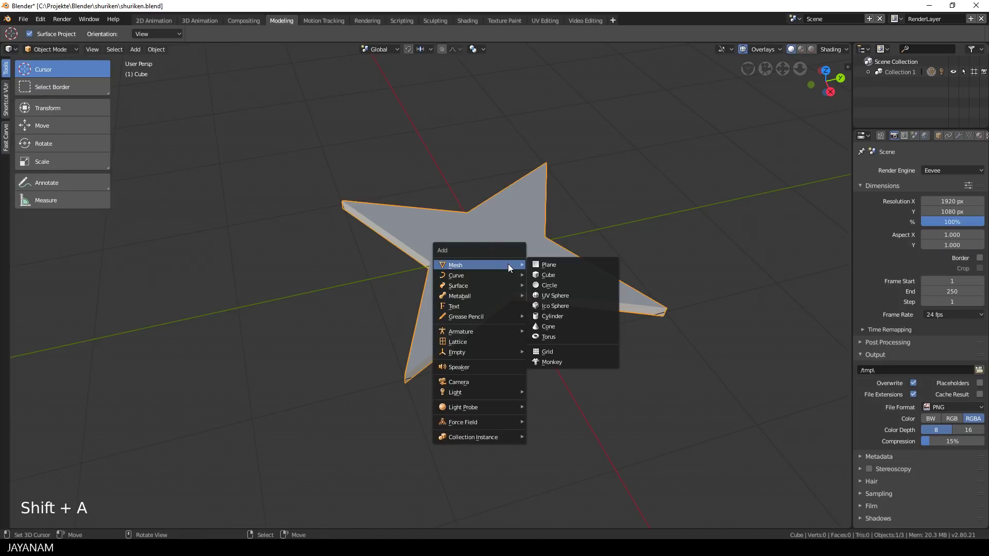
left_click(576, 314)
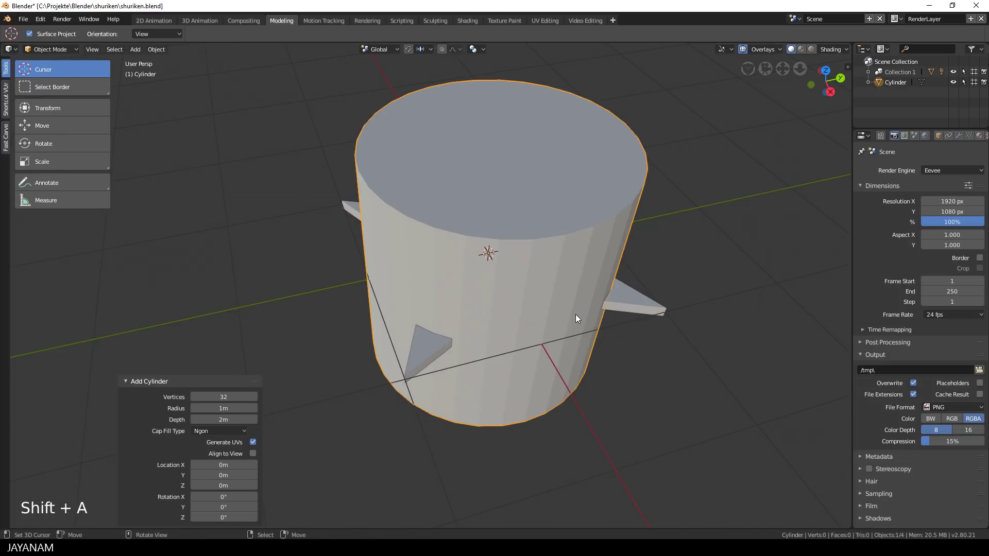
left_click_drag(227, 408, 182, 408)
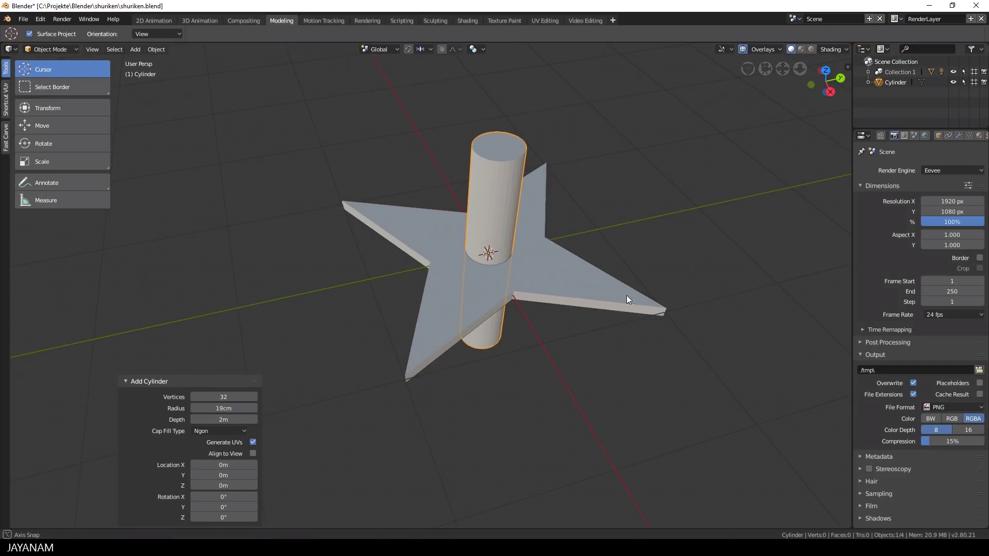
- Switch to an orthographic view and set the star as the target for Fast Carve boolean operations
middle_click_drag(626, 295, 610, 344)
key("KP_5")
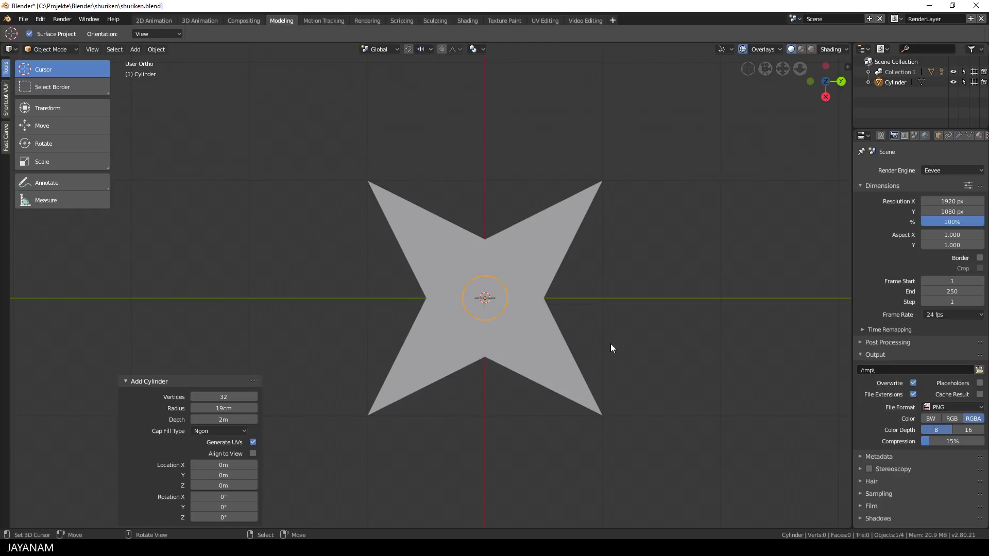
scroll(665, 351, "up", 3)
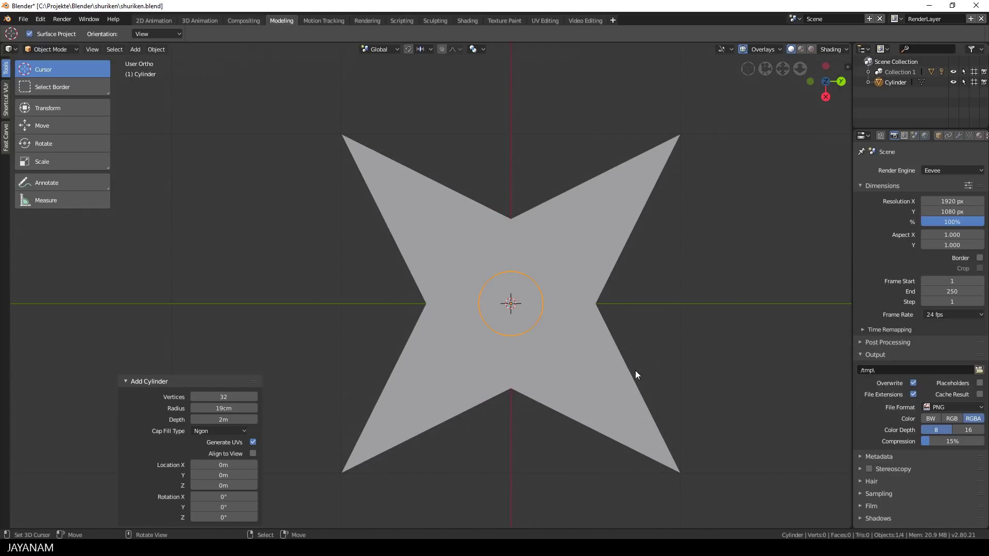
scroll(618, 376, "down", 3)
middle_click_drag(598, 381, 643, 326)
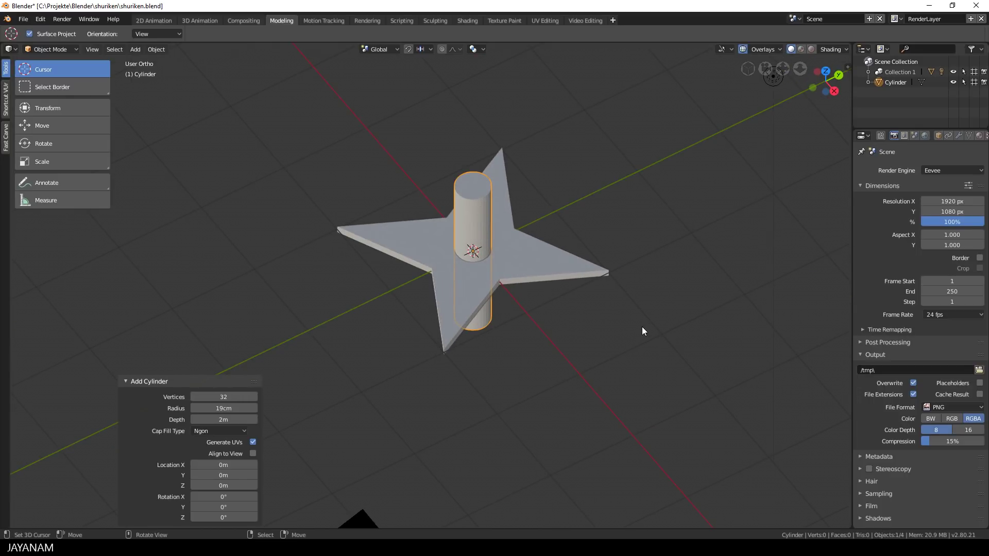
right_click(535, 262)
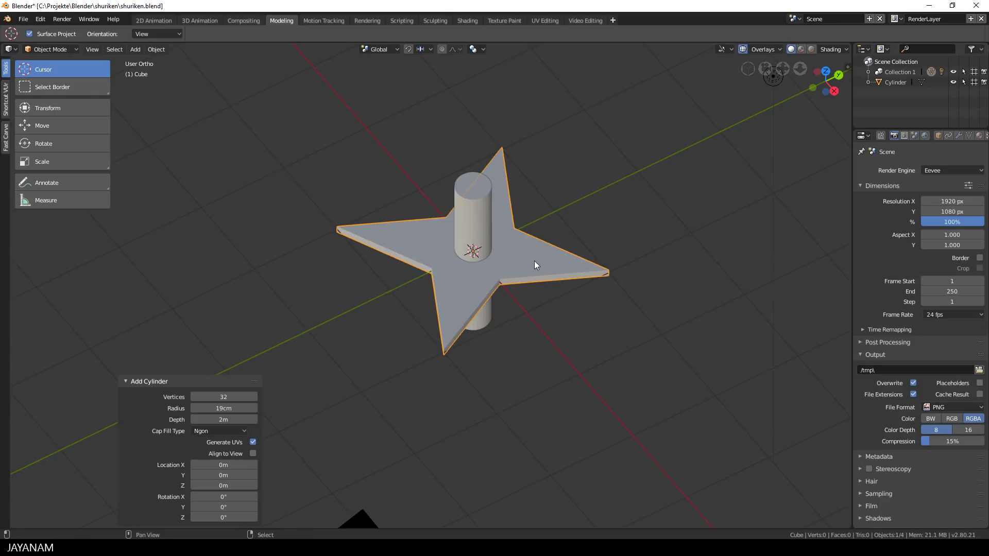
key("shift+q")
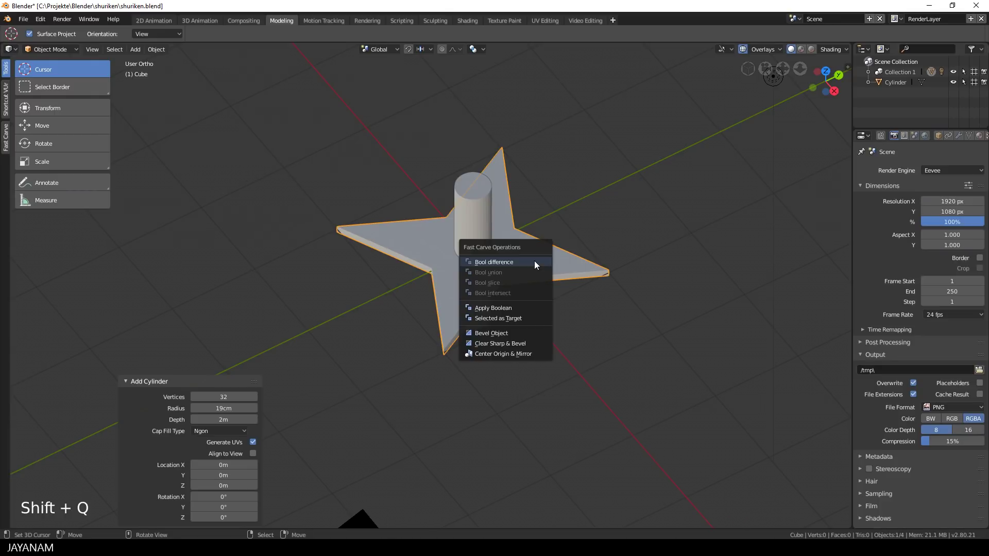
left_click(523, 318)
- Cut the cylinder's shape out of the star's centre with an immediately applied Fast Carve boolean difference
right_click(481, 192)
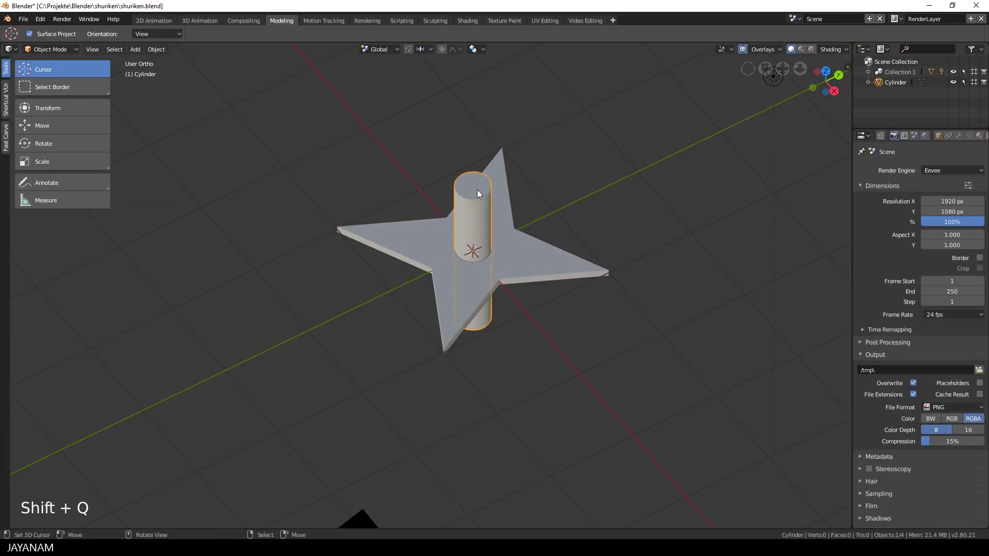
left_click(6, 138)
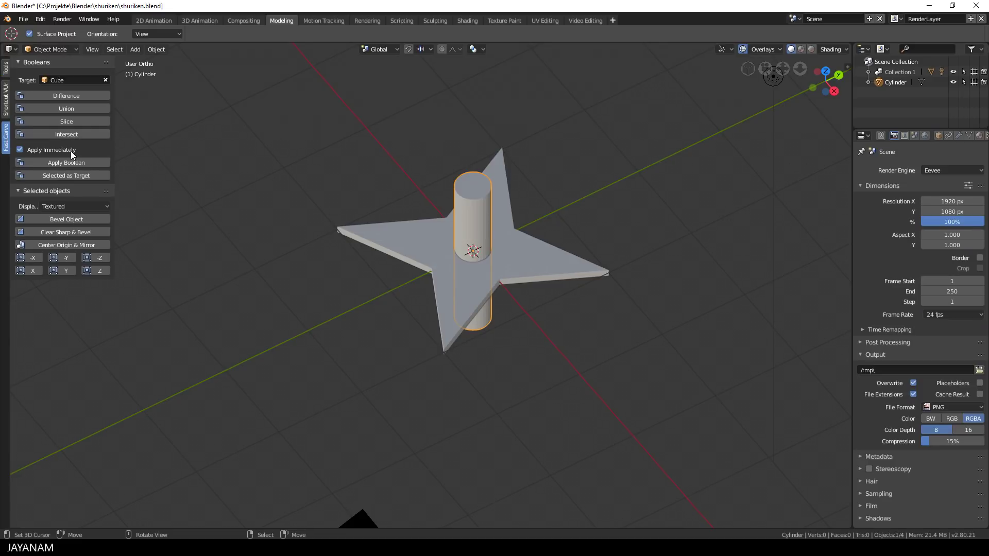
left_click(80, 95)
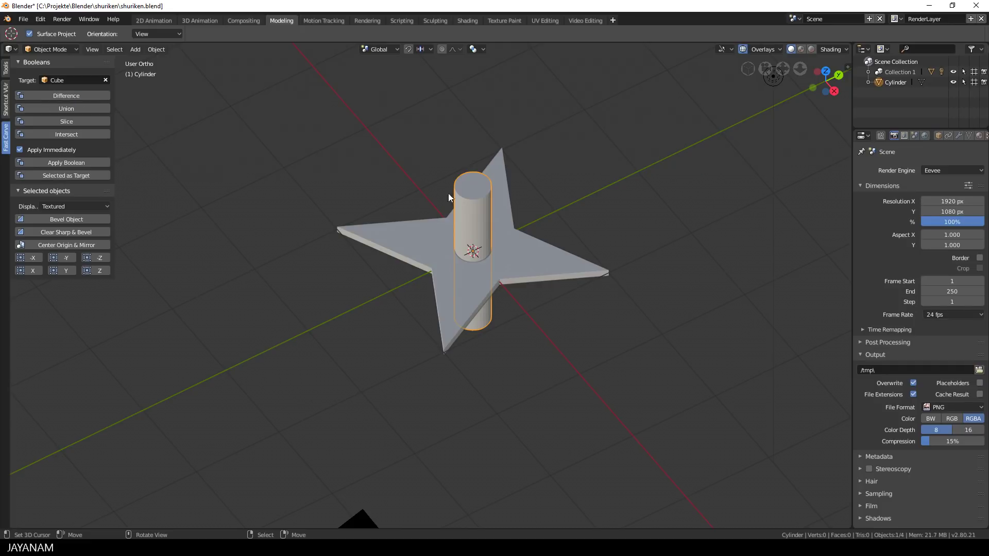
- Move the cylinder about -50.9 cm along Y, away from the centre hole toward the star's inner notch
left_click(483, 195)
key("g")
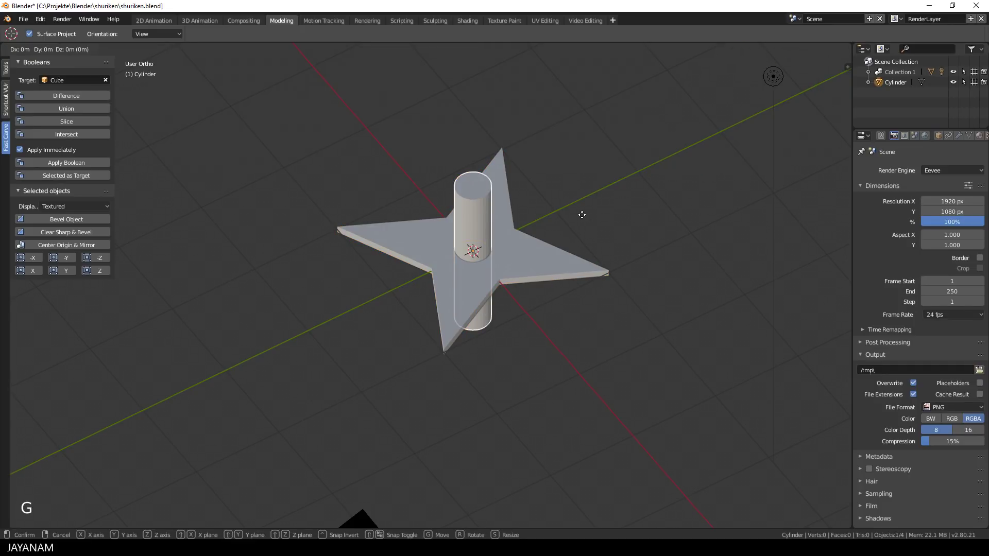
key("x")
key("y")
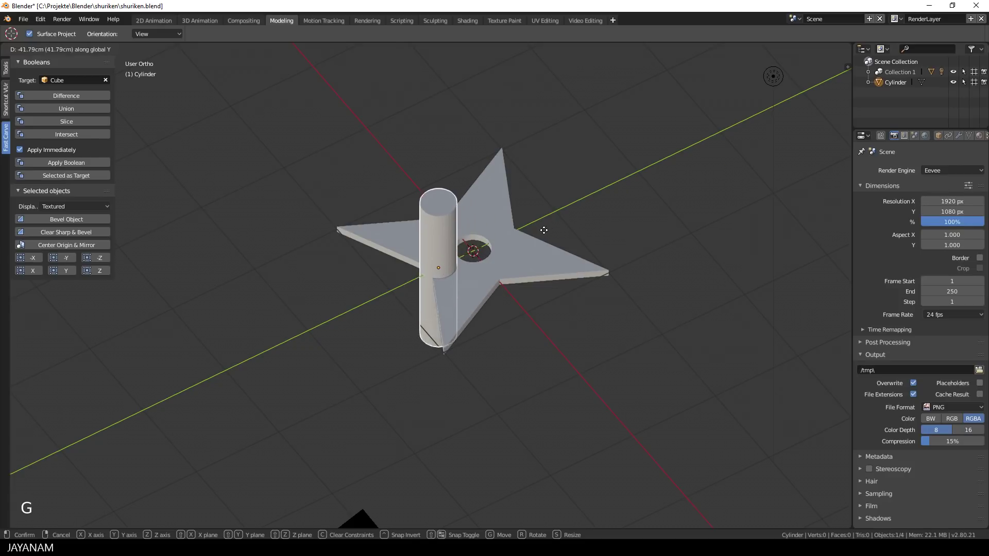
left_click(539, 233)
key("KP_7")
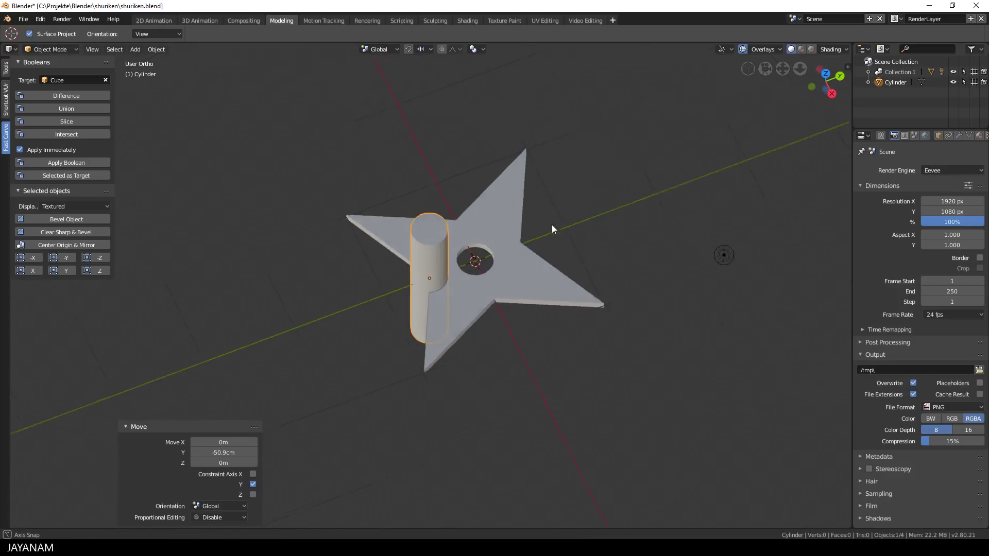
scroll(530, 274, "up", 3)
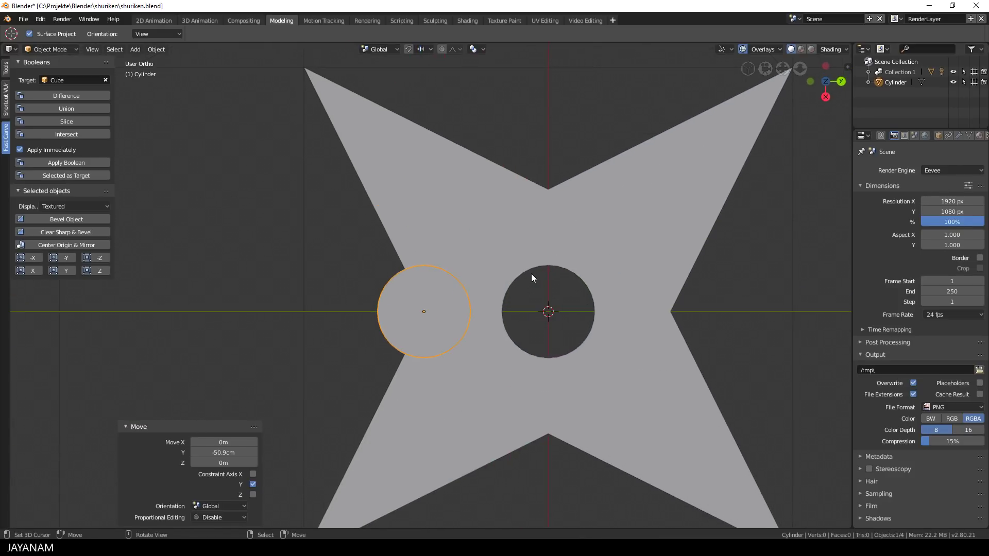
middle_click_drag(530, 273, 571, 239)
scroll(554, 227, "up", 2)
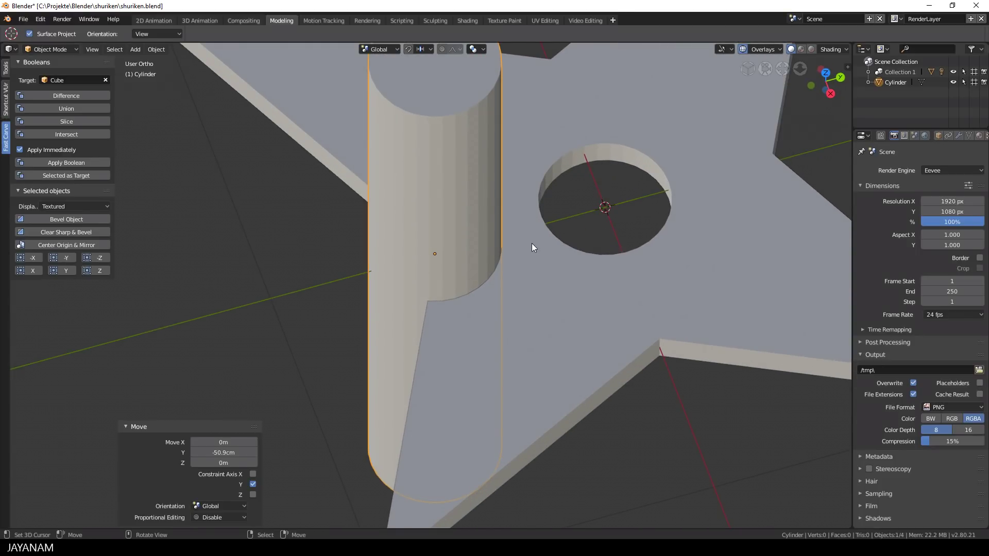
- Move the cylinder about -2.51 cm along Y, slightly further away from the star's centre hole
key("g")
key("y")
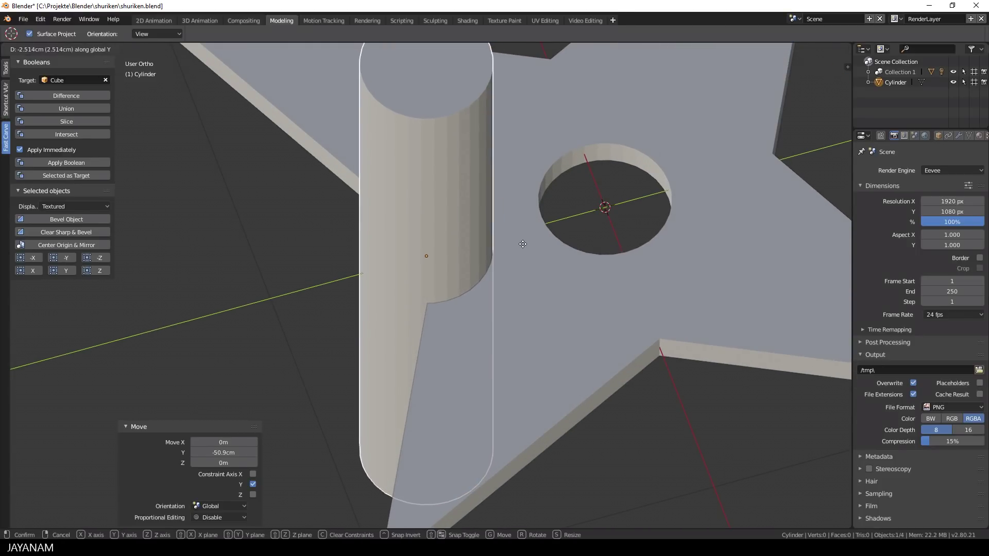
left_click(522, 244)
- Scale the cylinder up uniformly by a factor of about 1.194
scroll(605, 228, "down", 5)
mouse_move(604, 227)
middle_mouse_down("alt")
mouse_move(601, 280)
mouse_move(607, 229)
middle_mouse_up("alt")
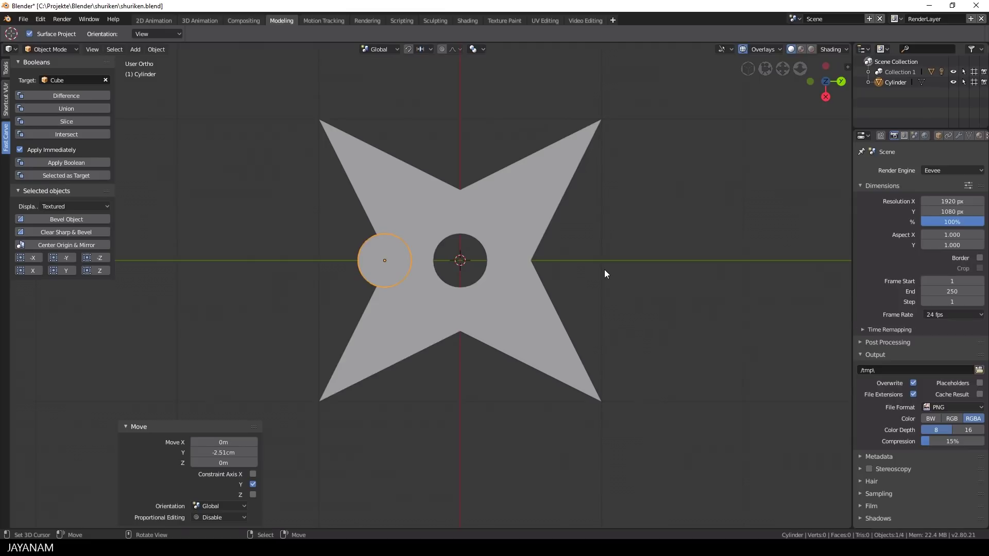
mouse_move(604, 270)
middle_mouse_down("alt")
mouse_move(620, 240)
mouse_move(610, 271)
middle_mouse_up("alt")
key("s")
left_click(653, 271)
middle_click_drag(654, 272, 607, 231, "alt")
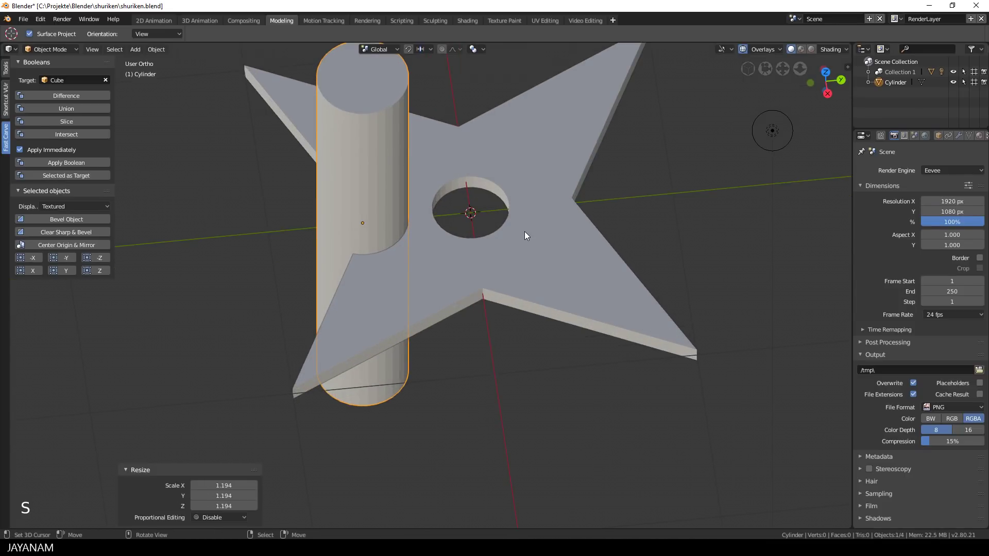
- Shift the enlarged cylinder further outward along Y in two moves, about -1.06 cm and about -5.15 cm
key("g")
key("y")
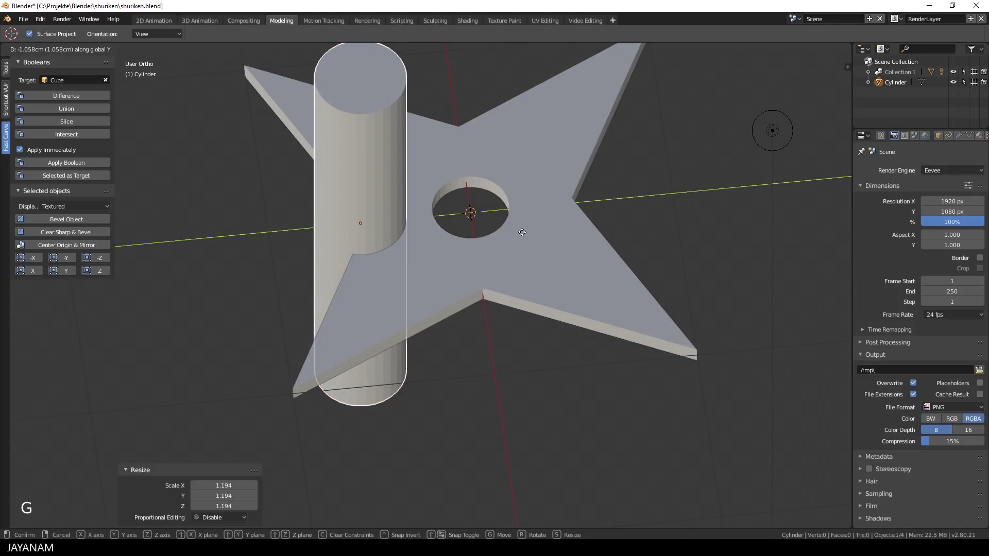
left_click(522, 232)
scroll(523, 237, "down", 1)
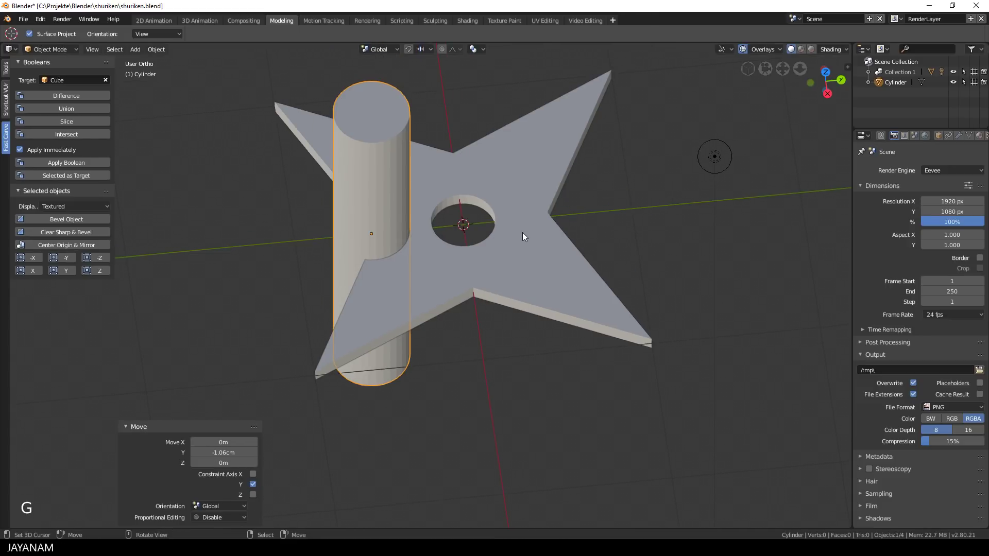
key("g")
key("y")
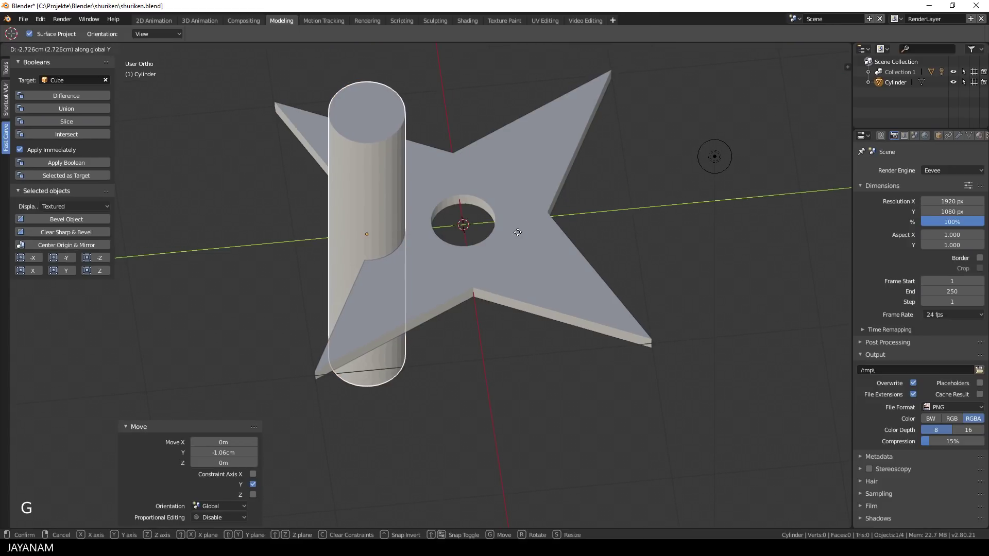
left_click(513, 233)
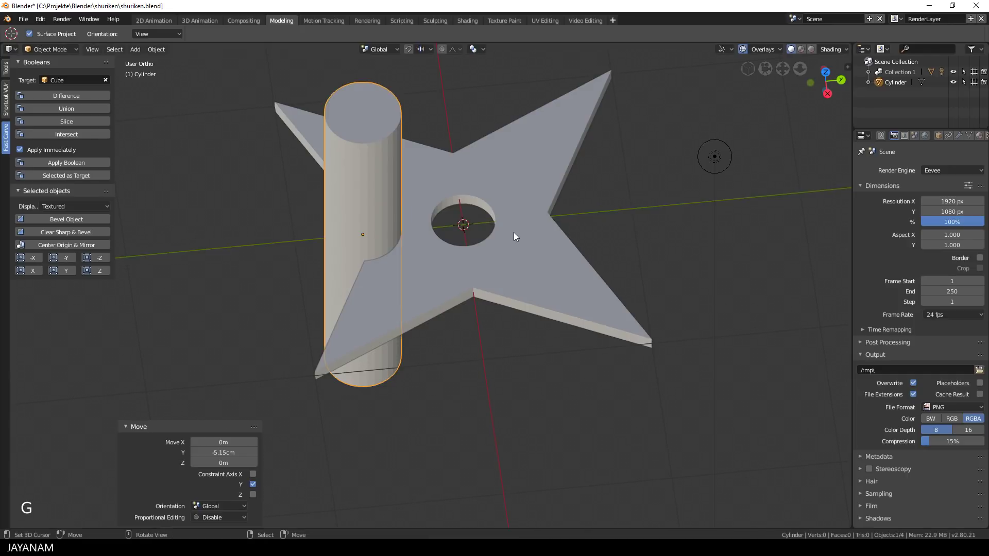
- Centre the cylinder's origin and mirror it across the star along the Y axis only, applying the Mirror modifier
middle_click_drag(514, 233, 531, 279)
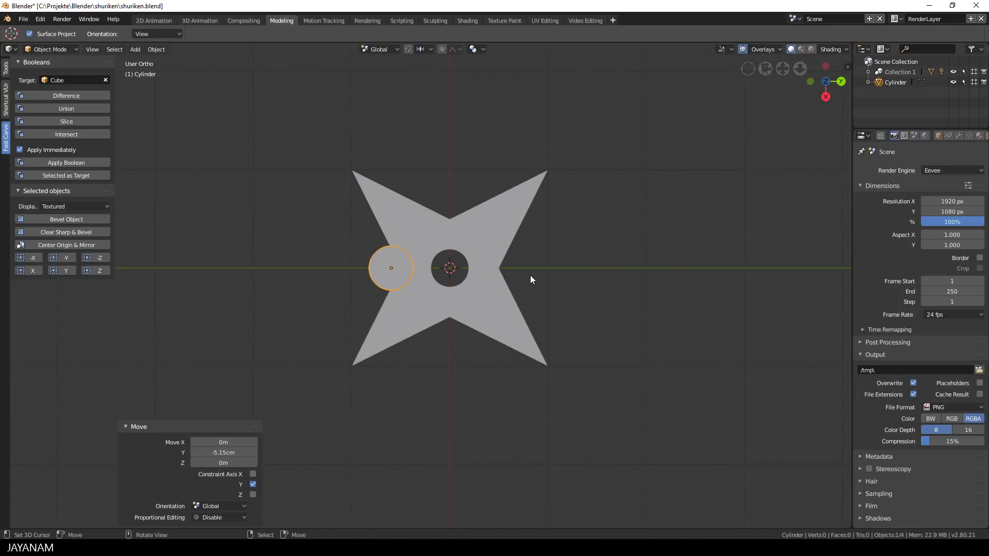
left_click(72, 246)
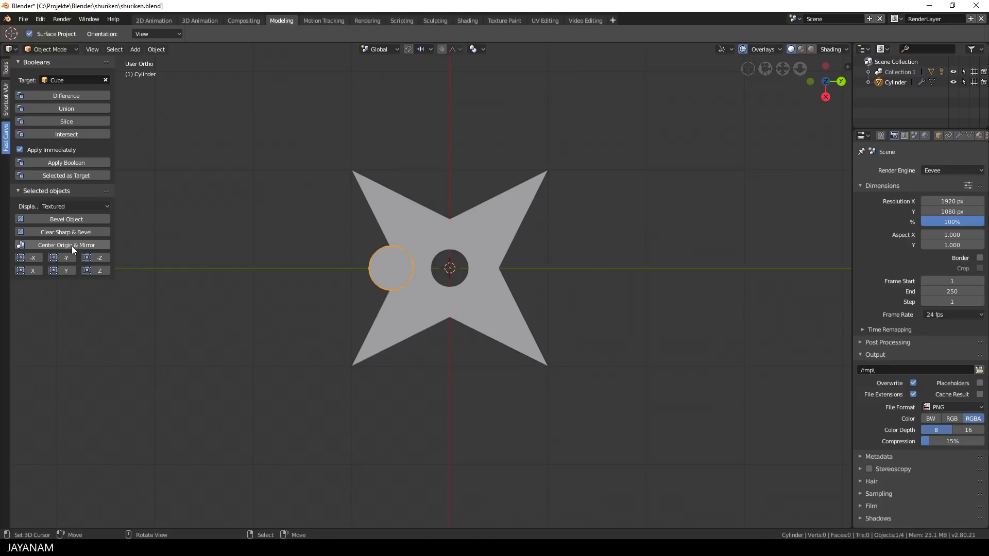
left_click(957, 135)
left_click(864, 227)
left_click(864, 238)
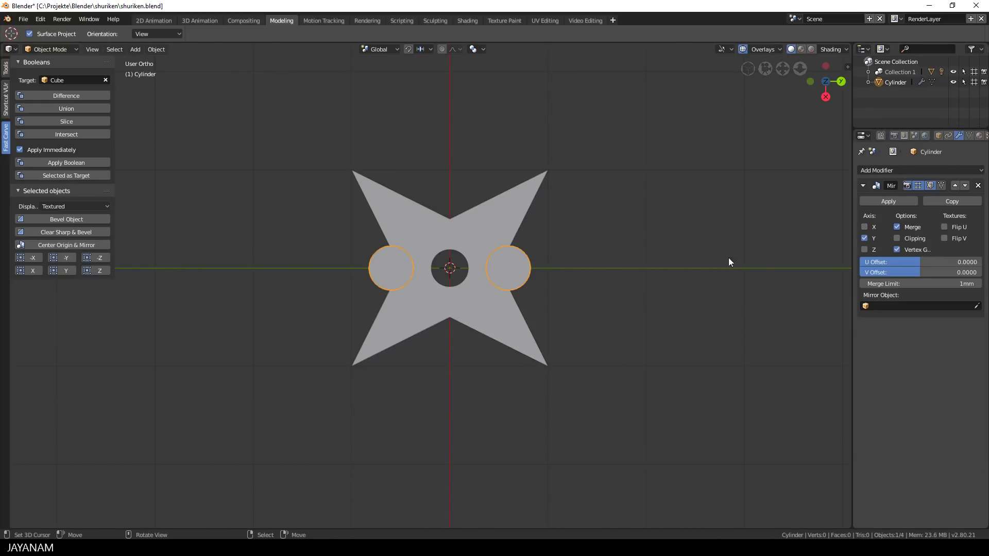
middle_click_drag(728, 257, 625, 253)
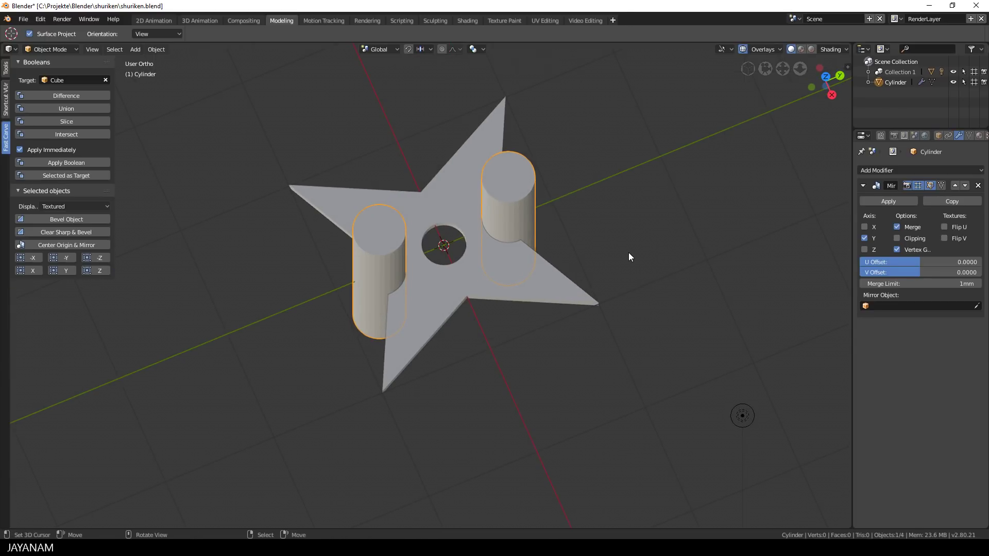
left_click(900, 200)
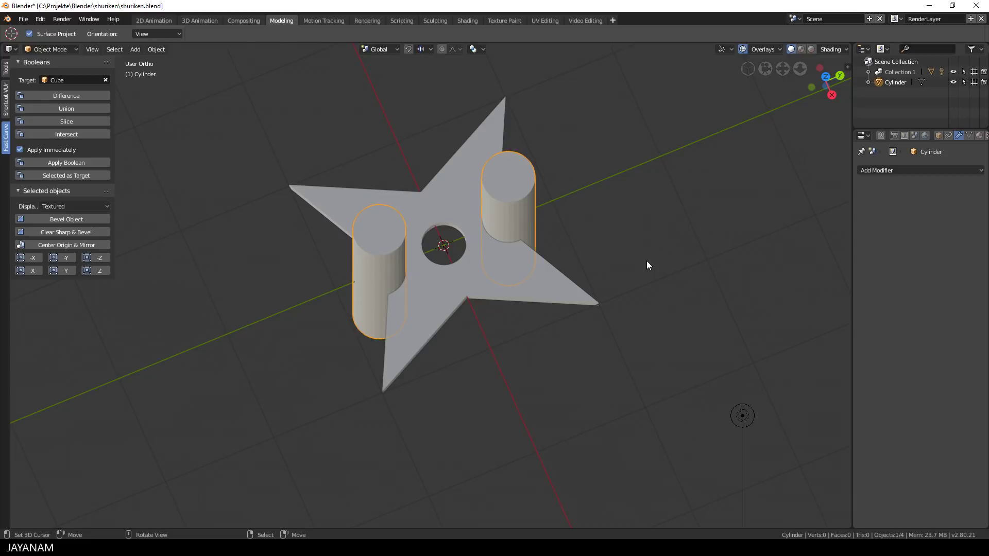
- Duplicate the cylinder pair in place and rotate the copy 90° about Z
key("shift+d")
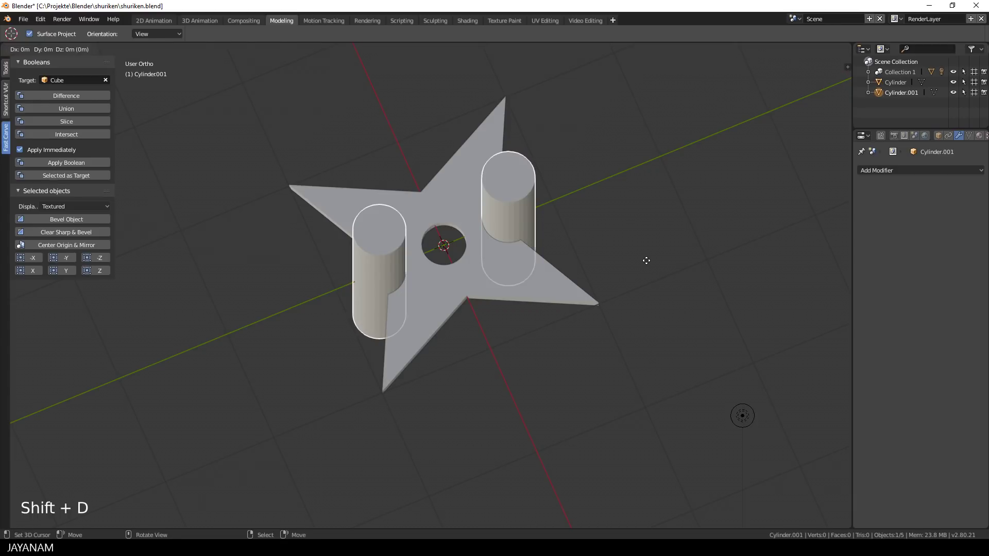
right_click(647, 260)
type("r")
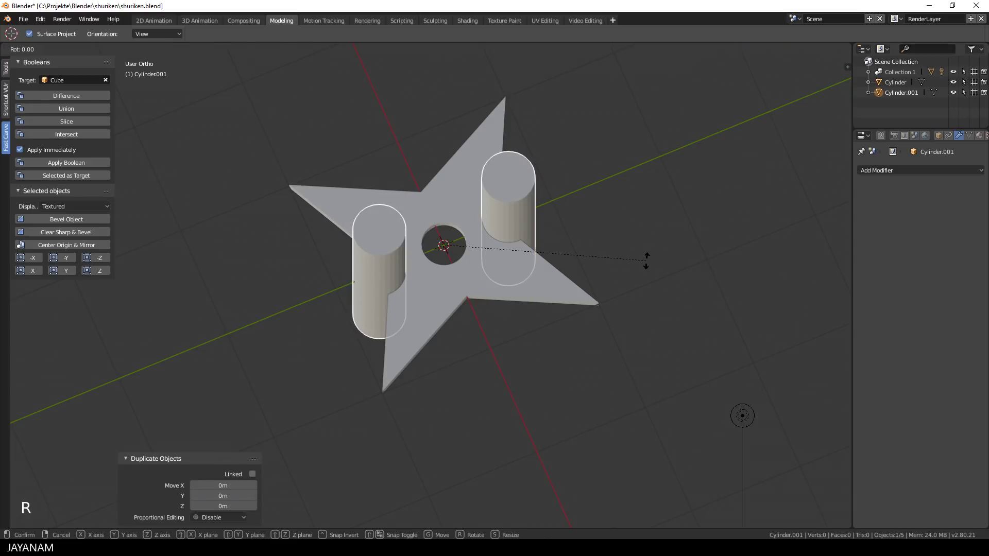
type("90")
key("Return")
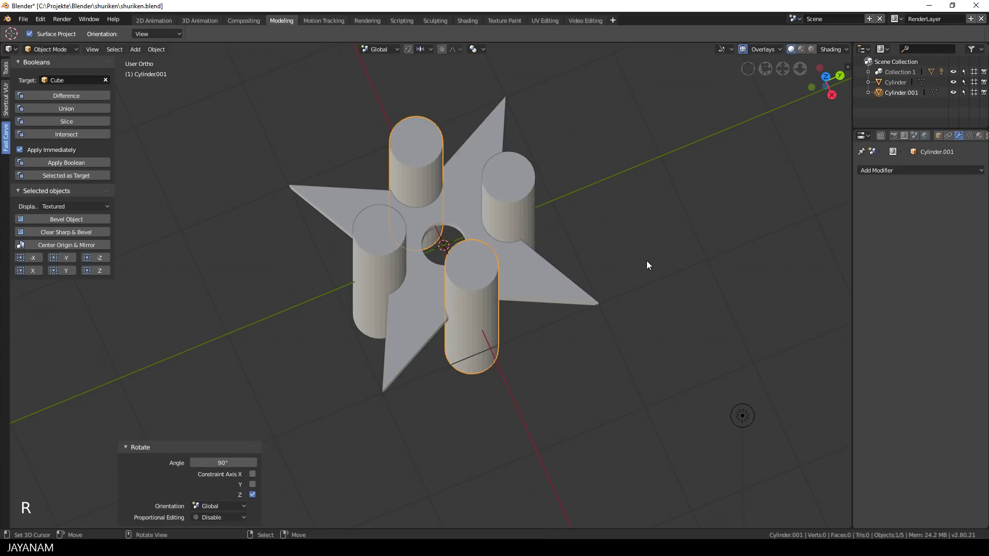
- Add the original cylinder pair to the selection and join all four cylinders into one object
middle_click_drag(647, 255, 651, 256)
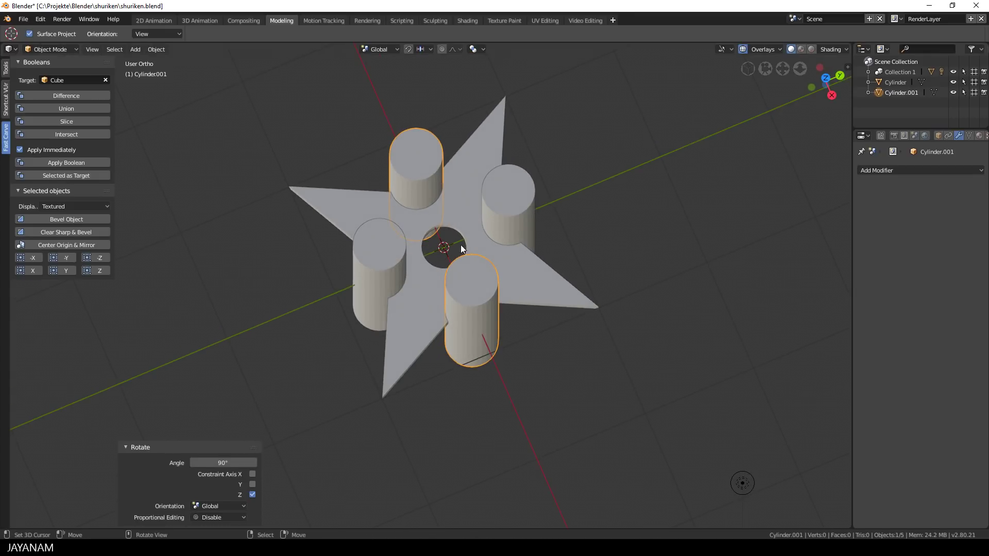
left_click(490, 190, "shift")
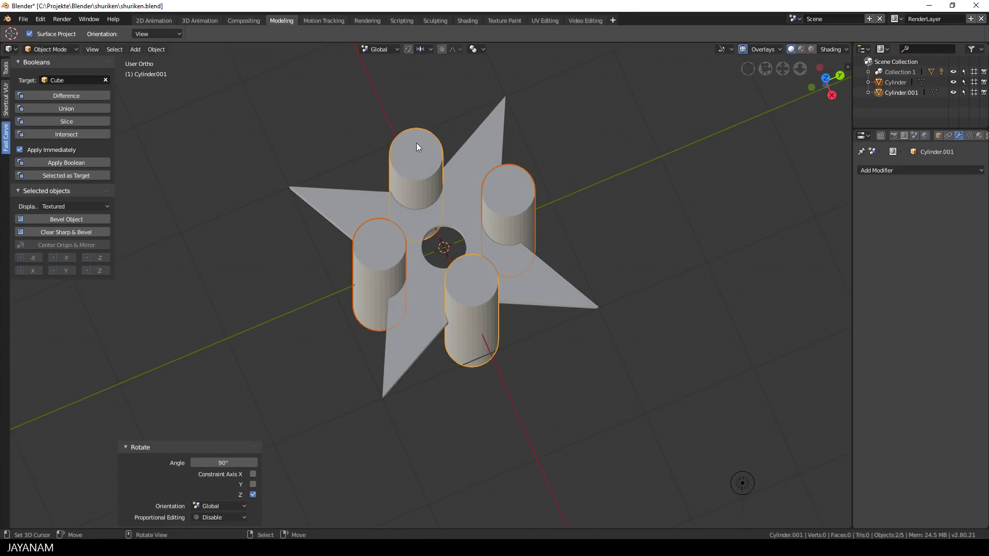
key("ctrl+j")
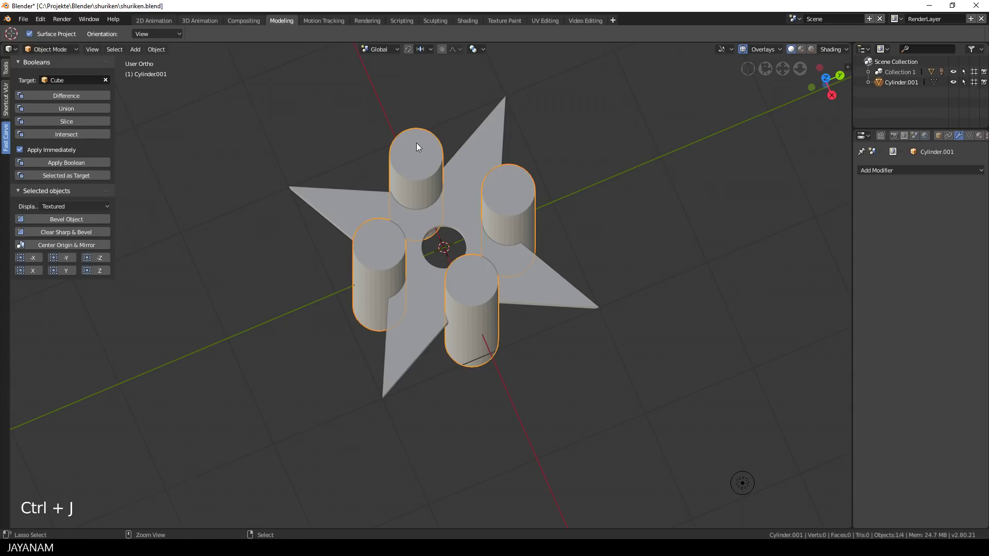
- Cut the joined cylinders out of the star's inner notches with a Fast Carve boolean difference and hide the cutter
middle_click_drag(416, 147, 587, 189)
scroll(583, 190, "up", 1)
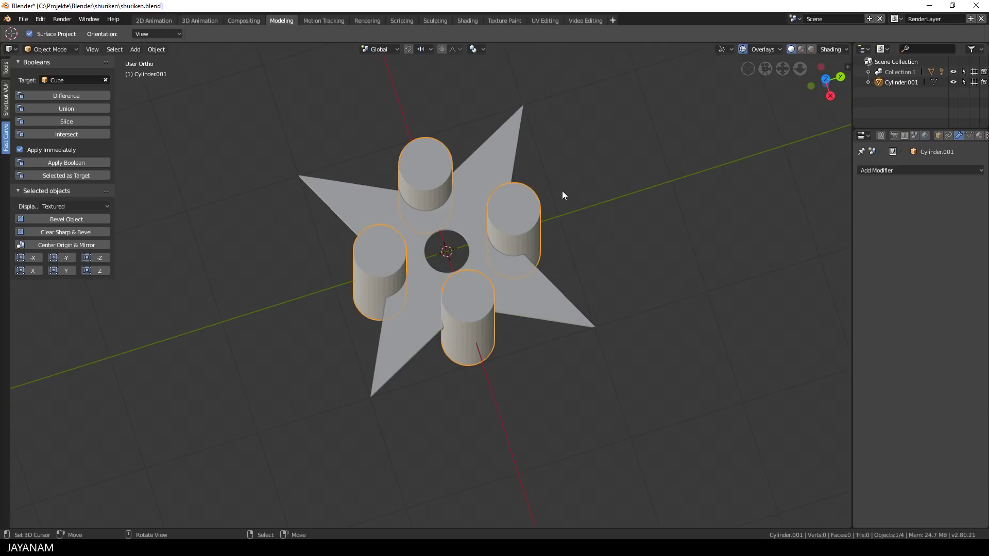
left_click(81, 97)
key("h")
mouse_move(610, 218)
middle_mouse_down()
mouse_move(635, 221)
mouse_move(650, 194)
mouse_move(626, 240)
mouse_move(585, 248)
mouse_move(525, 201)
mouse_move(616, 233)
mouse_move(613, 205)
middle_mouse_up()
scroll(626, 240, "up", 2)
scroll(626, 240, "down", 2)
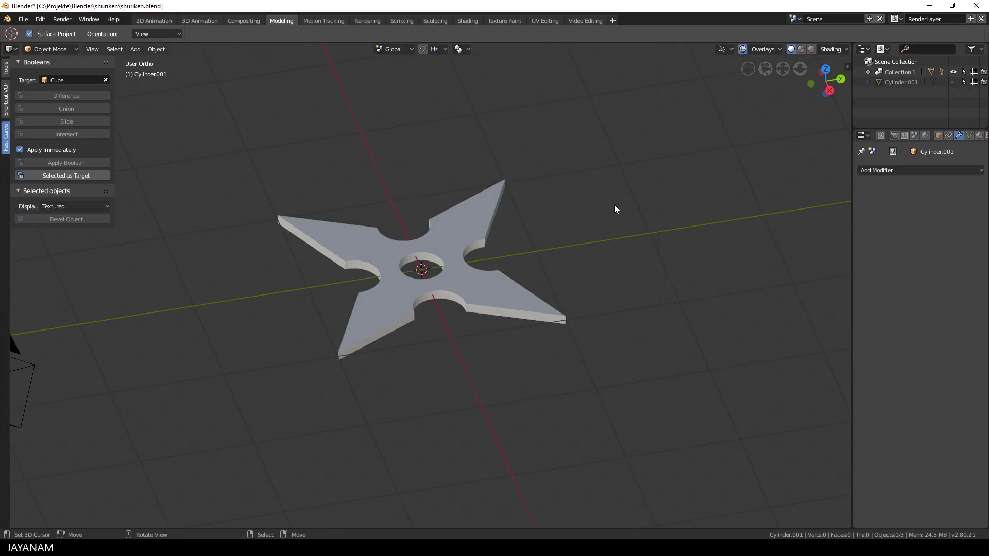
scroll(636, 220, "up", 2)
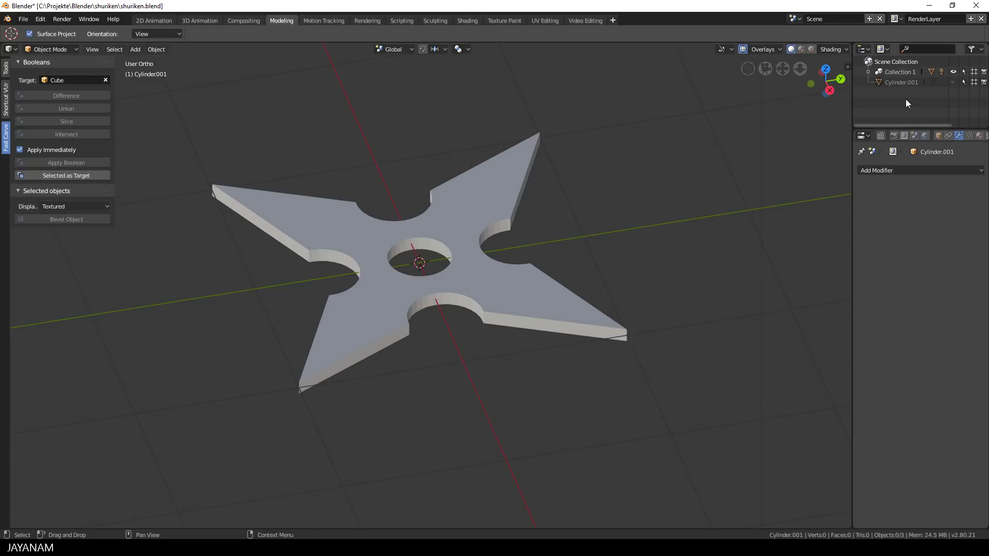
- Delete the hidden cylinder cutter object from the scene
left_click(882, 81)
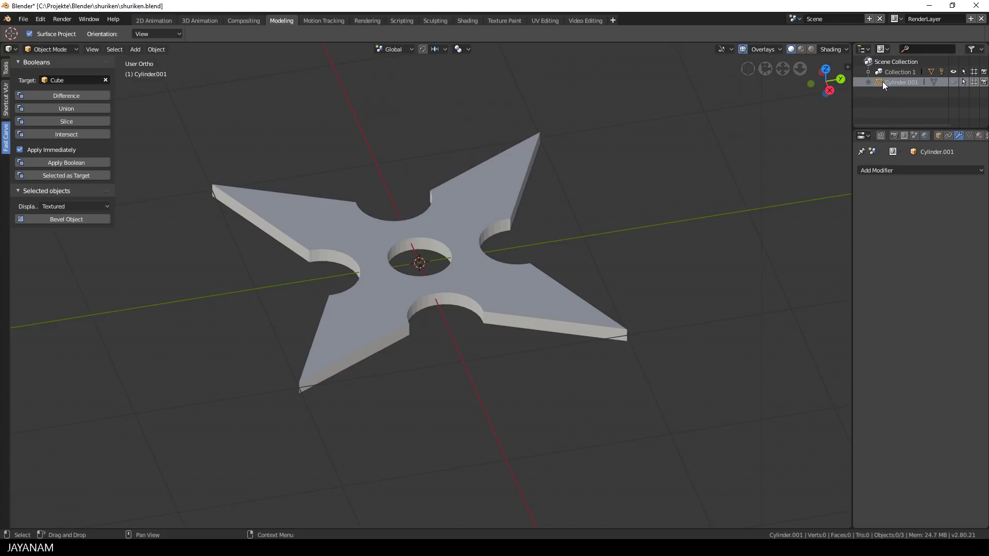
right_click(882, 82)
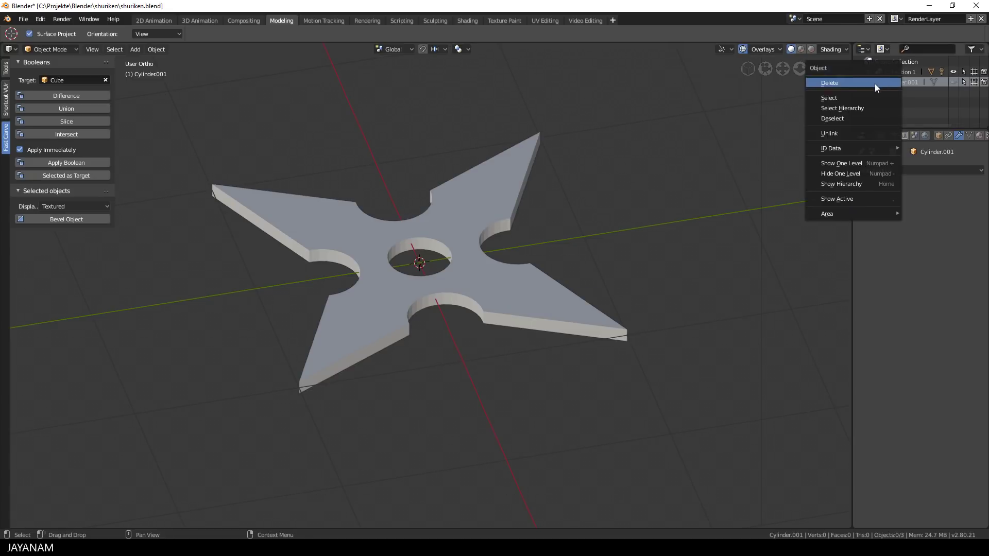
left_click(874, 84)
- Select the star, enter Edit Mode, check the carved edges and deselect all geometry
left_click(482, 302)
key("Tab")
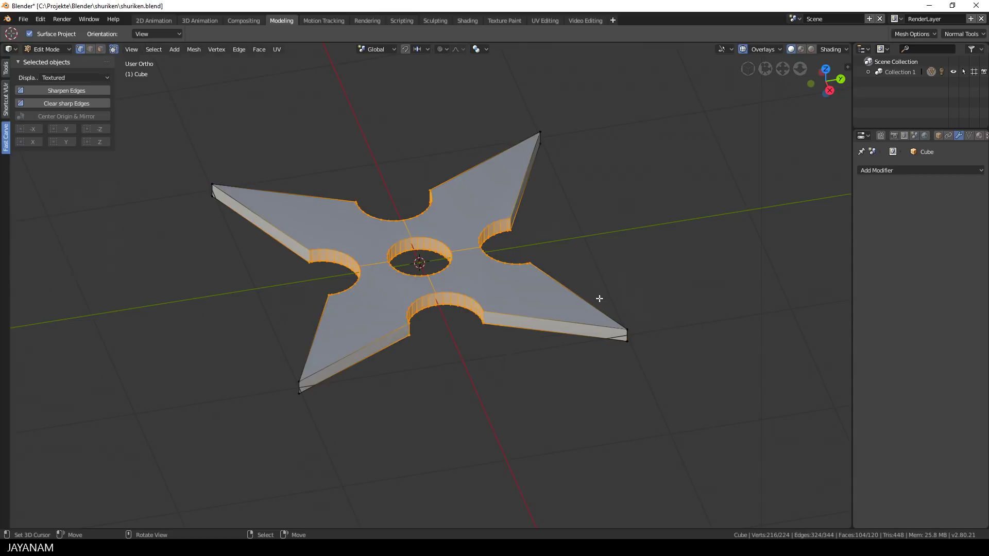
middle_click_drag(589, 298, 523, 289)
scroll(509, 253, "up", 5)
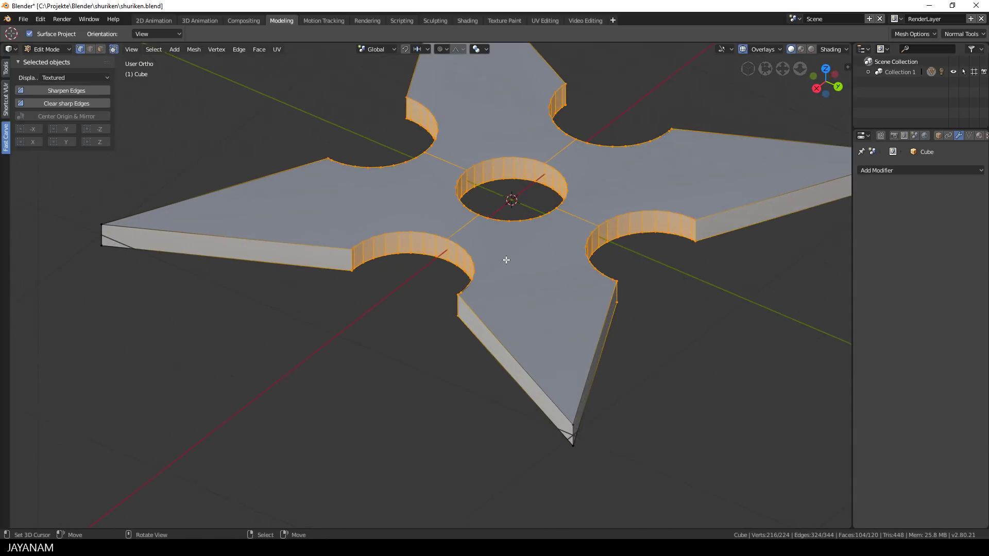
scroll(408, 254, "up", 3)
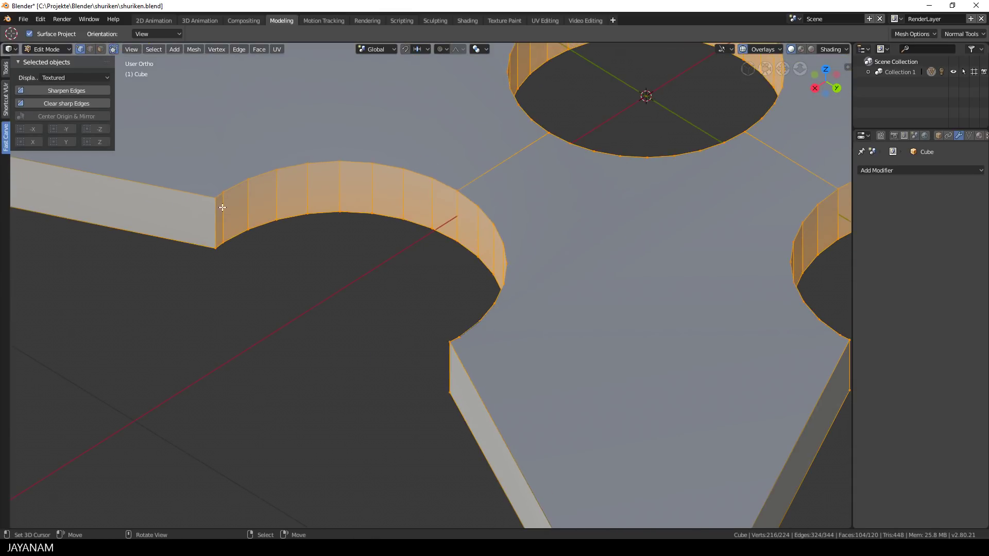
scroll(296, 216, "down", 4)
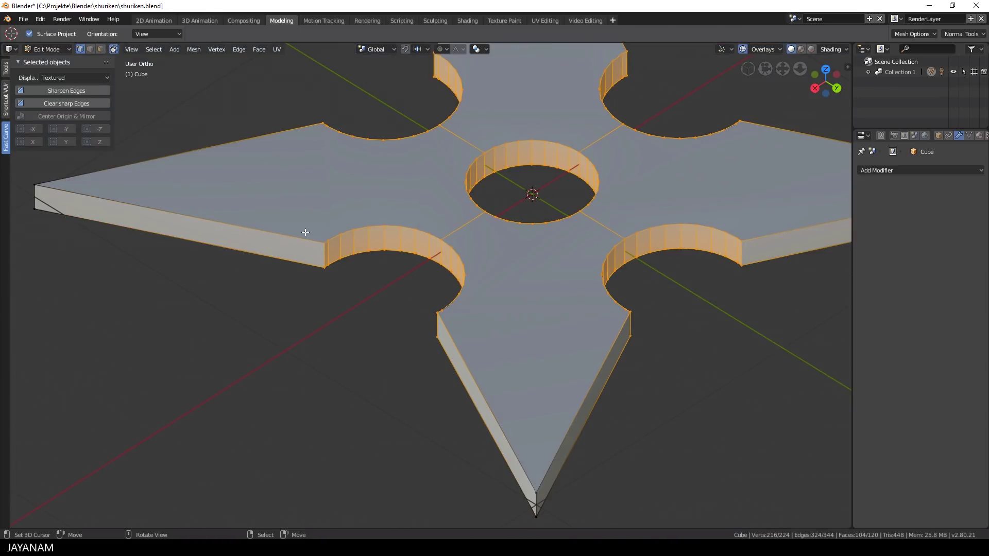
scroll(305, 232, "down", 4)
middle_click_drag(302, 232, 574, 293)
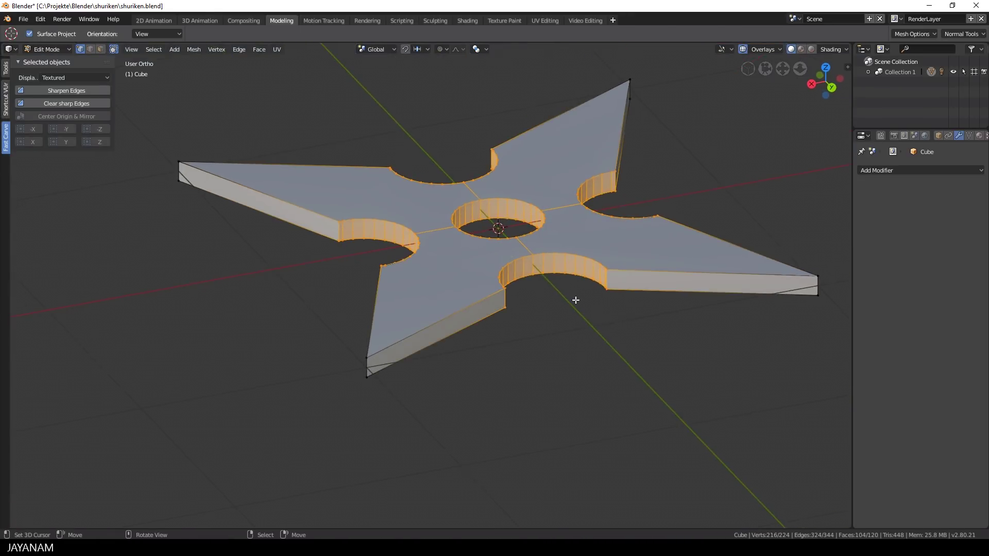
key("a")
key("a")
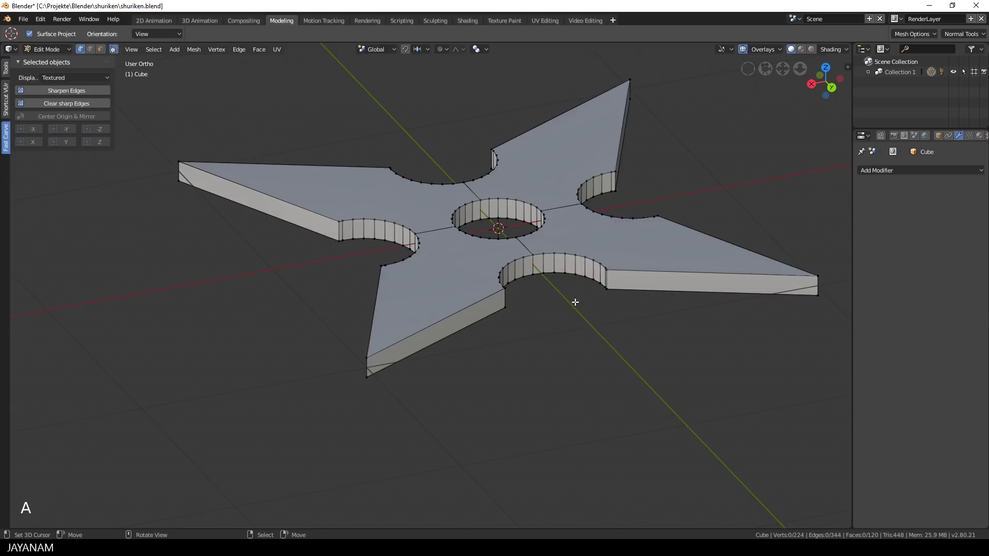
- Add one centred loop cut around the star's outer side walls with a slide factor of 0
key("ctrl+r")
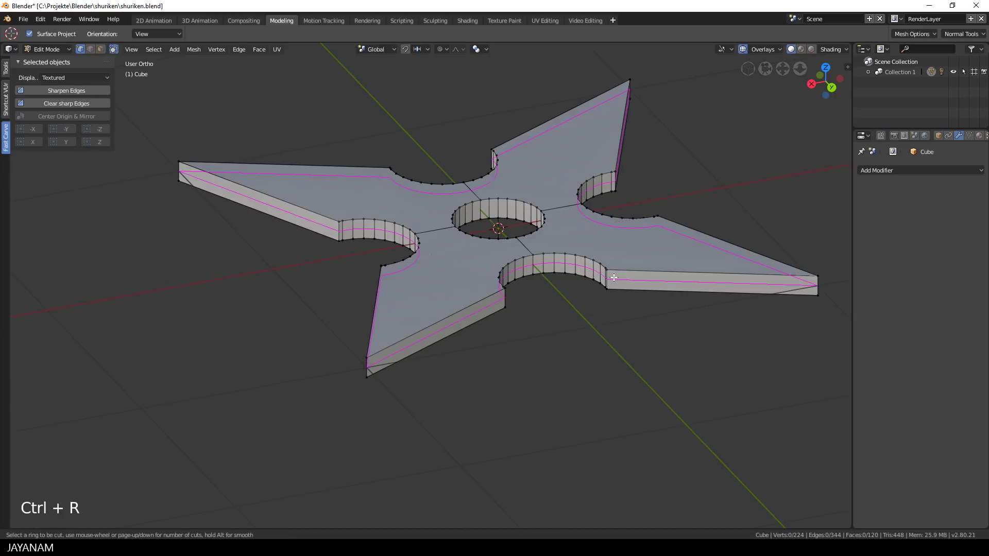
left_click(613, 278)
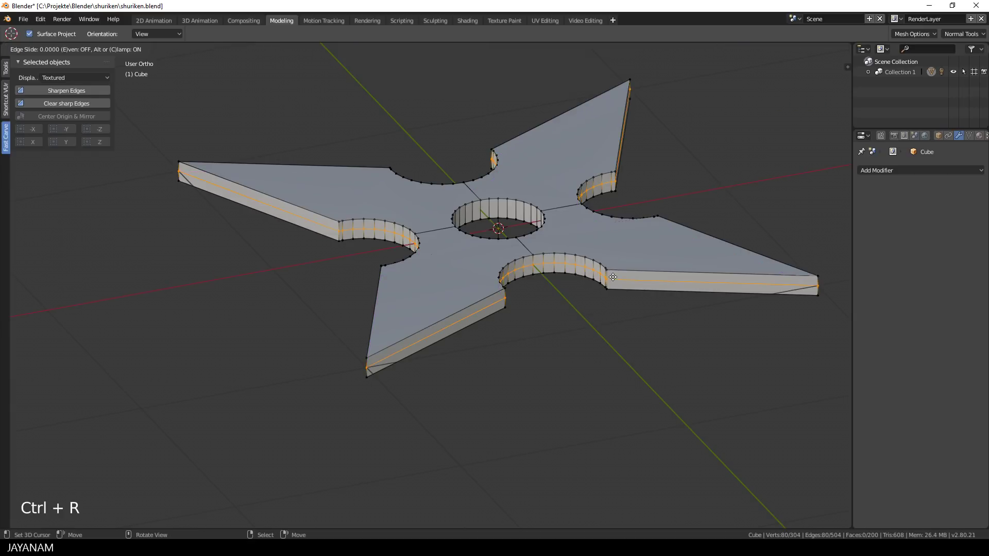
left_click(612, 277)
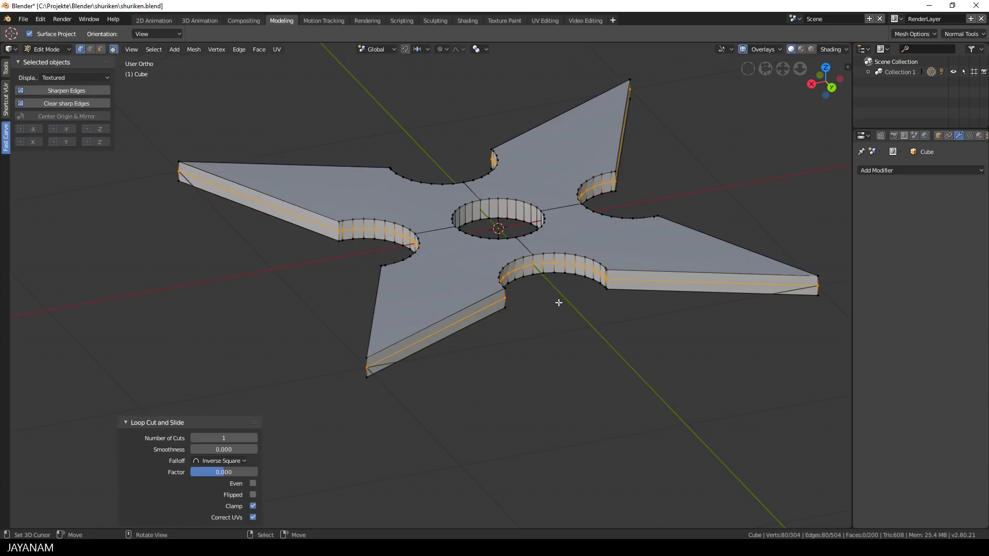
- Switch to edge selection and select the eight middle loop-cut edges along the straight sides of the four blades
left_click(90, 50)
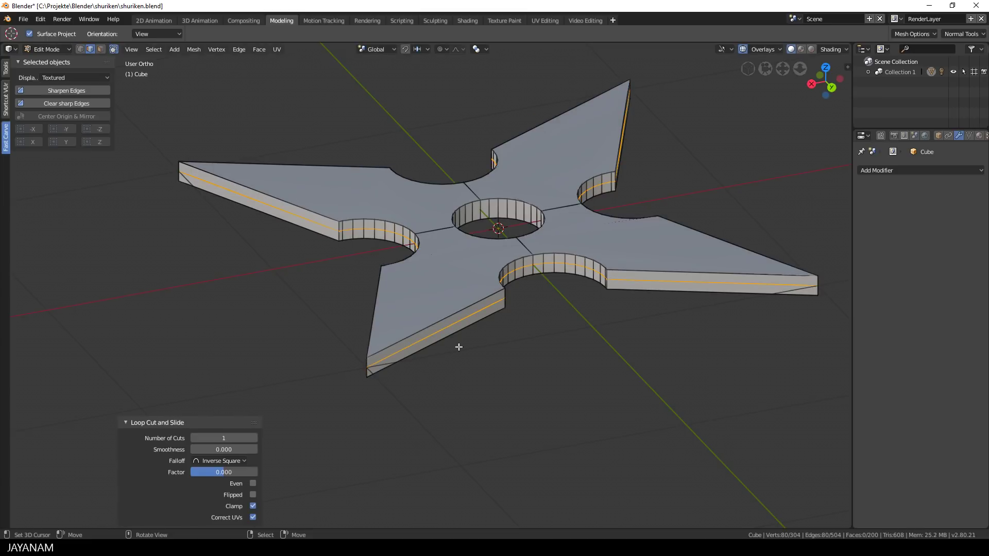
left_click(441, 329)
middle_click_drag(289, 344, 391, 331)
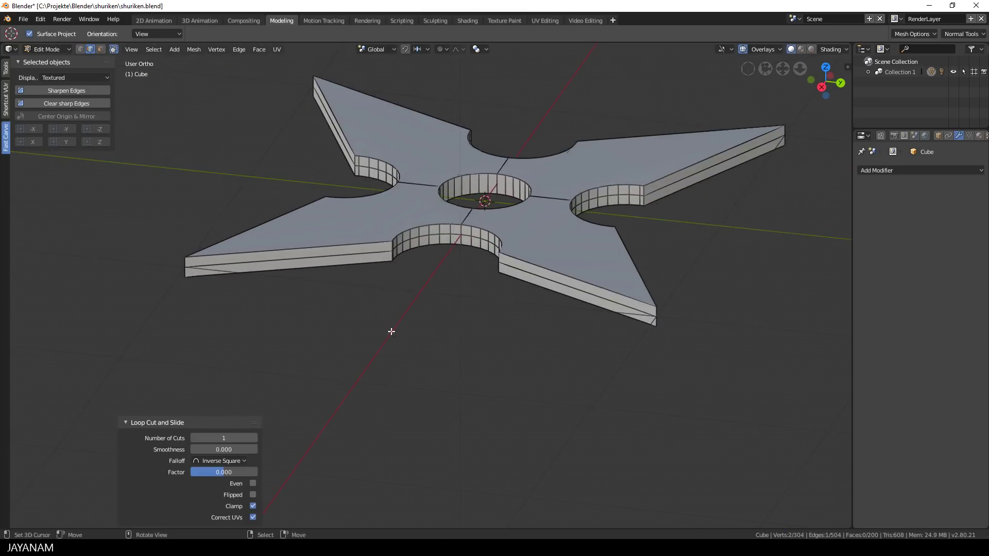
left_click(545, 279, "shift")
left_click(309, 261, "shift")
middle_click_drag(309, 261, 361, 262)
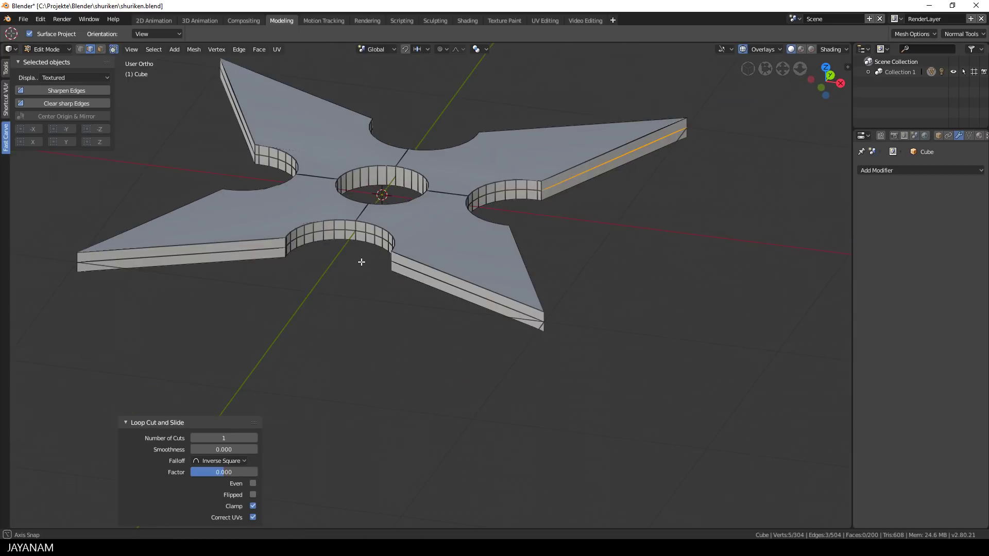
left_click(422, 272, "shift")
left_click(213, 253, "shift")
middle_click_drag(214, 252, 424, 281)
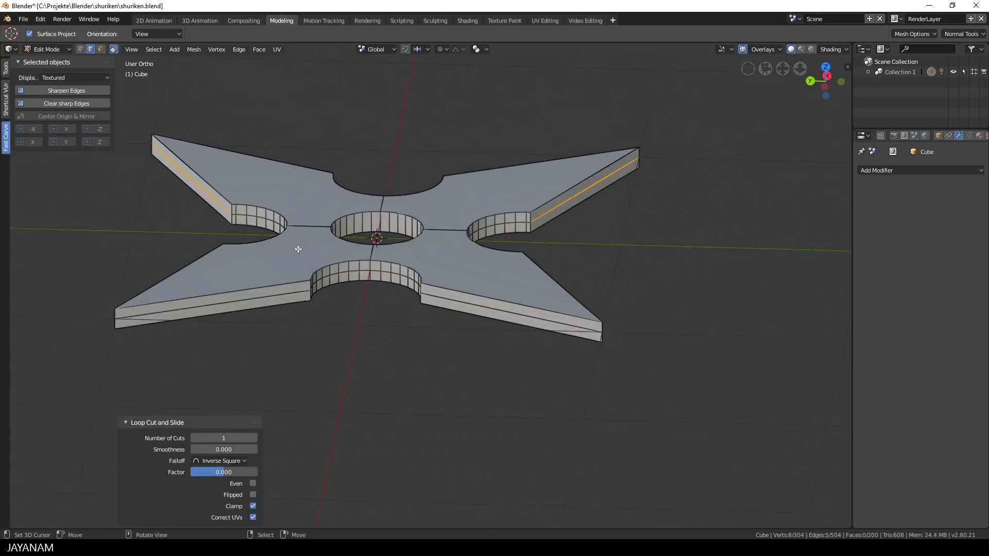
left_click(433, 297, "shift")
left_click(259, 296, "shift")
middle_click_drag(258, 297, 391, 283)
left_click(489, 296, "shift")
- Scale the selected middle blade edges outward uniformly by about 1.053 to form sharp cutting edges
middle_click_drag(490, 296, 576, 349)
scroll(552, 336, "down", 2)
scroll(572, 316, "up", 1)
key("s")
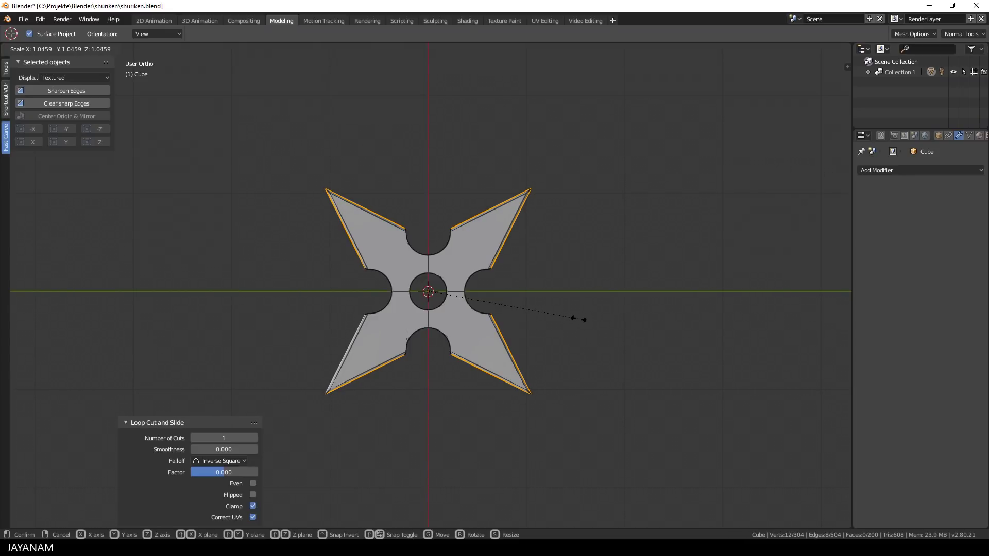
left_click(579, 319)
middle_click_drag(580, 322, 534, 286)
scroll(501, 314, "up", 2)
scroll(501, 314, "up", 3)
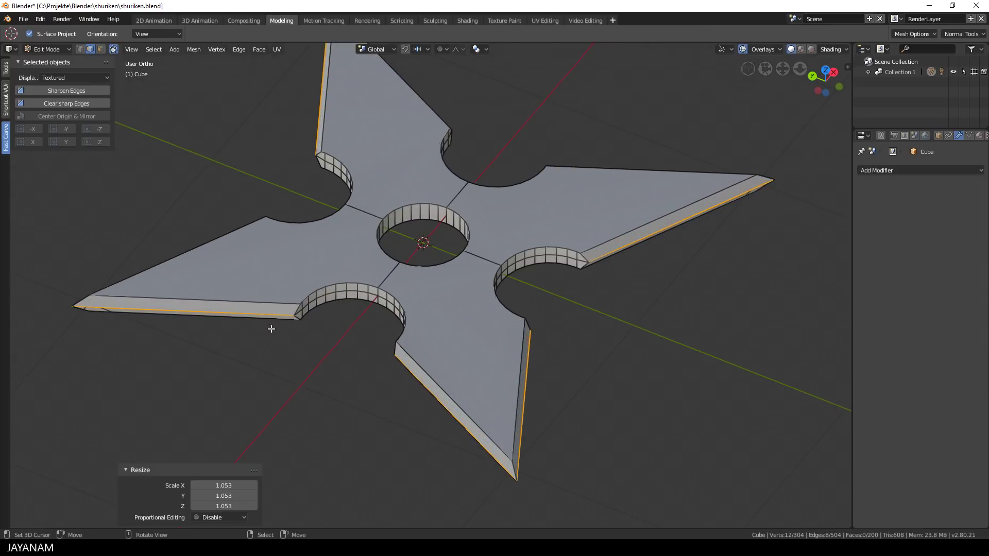
scroll(227, 322, "down", 2)
middle_click_drag(226, 322, 313, 336)
middle_click_drag(362, 320, 386, 327)
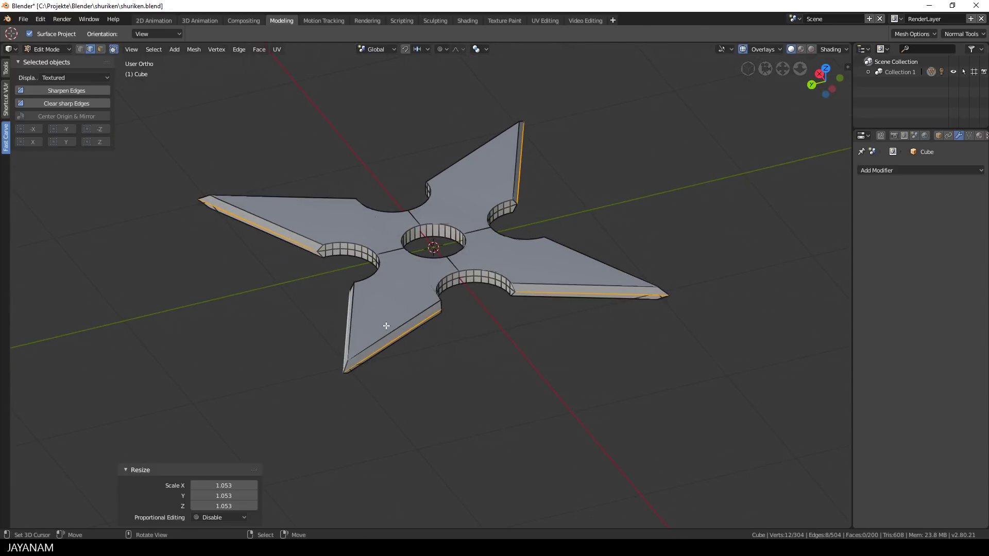
- Return to Object Mode, bevel the star with Fast Carve's Bevel Object and set the bevel width to 0.008 m (8 mm)
key("ctrl+Tab")
left_click(408, 330)
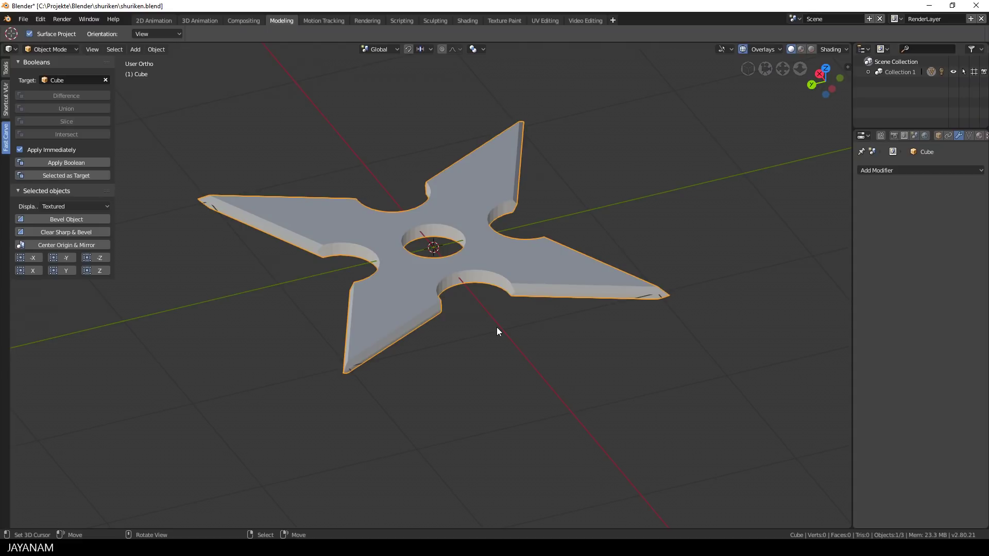
left_click(74, 219)
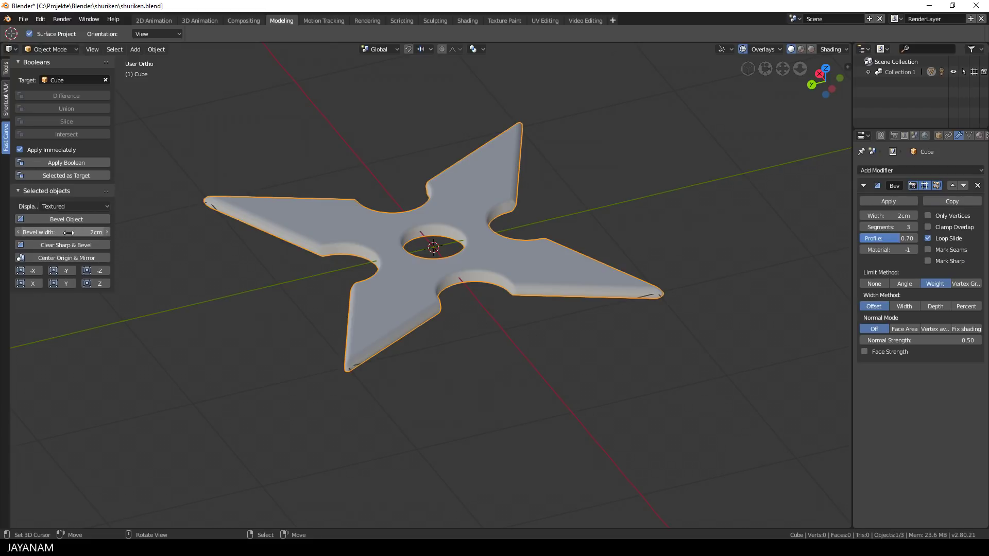
left_click(67, 232)
key("BackSpace")
type(".008")
key("Return")
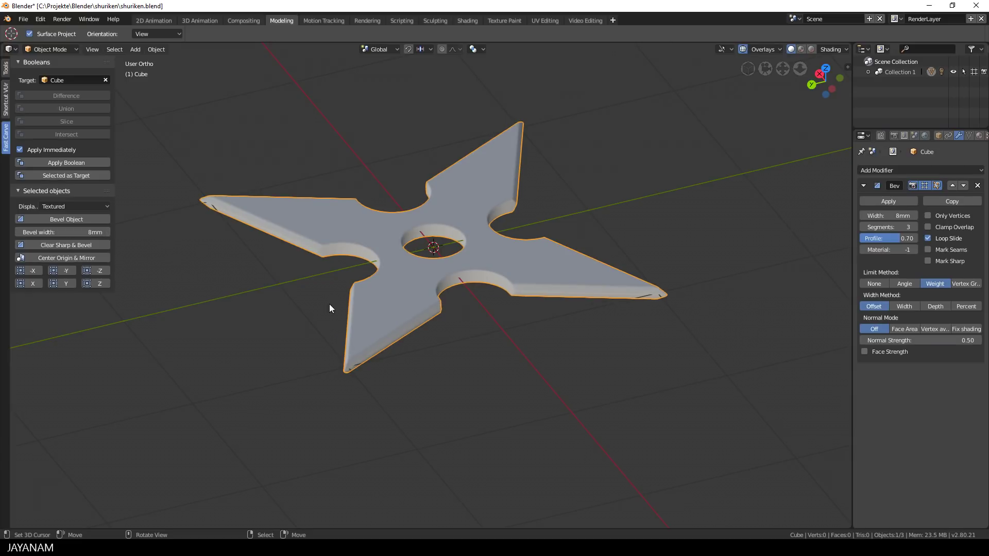
scroll(329, 304, "up", 3)
middle_click_drag(329, 304, 618, 303)
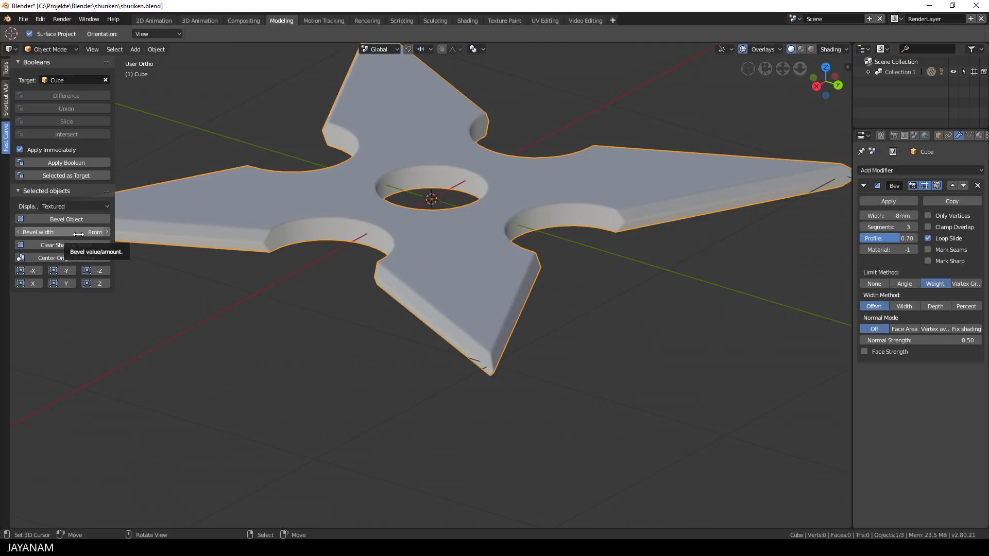
middle_click_drag(387, 313, 370, 289)
- Darken the star material's base color to a neutral grey of about 0.095 in R, G and B
left_click(978, 136)
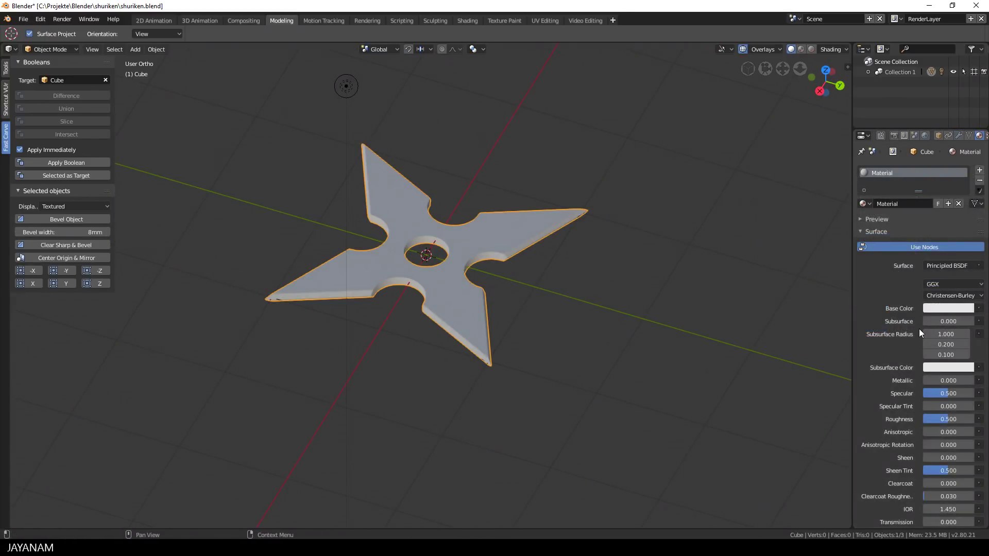
left_click(939, 309)
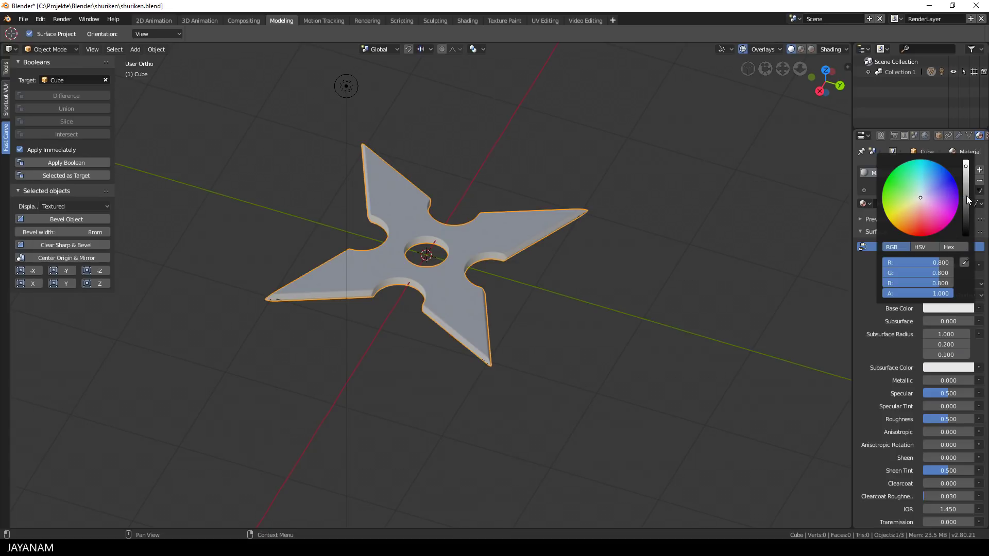
left_click_drag(966, 199, 966, 206)
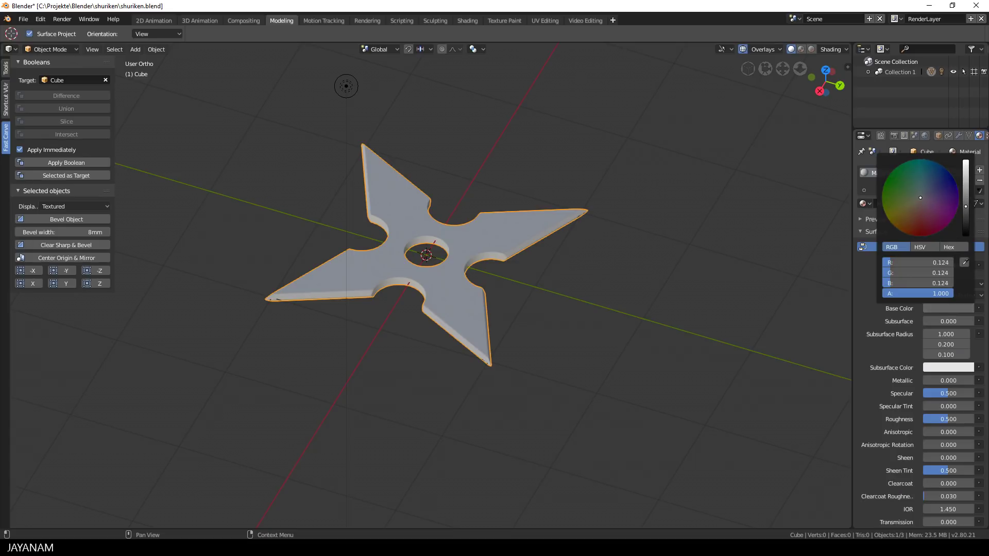
- Switch the viewport to material preview shading and hide the overlays
left_click(801, 49)
middle_click_drag(623, 250, 688, 113)
left_click(743, 49)
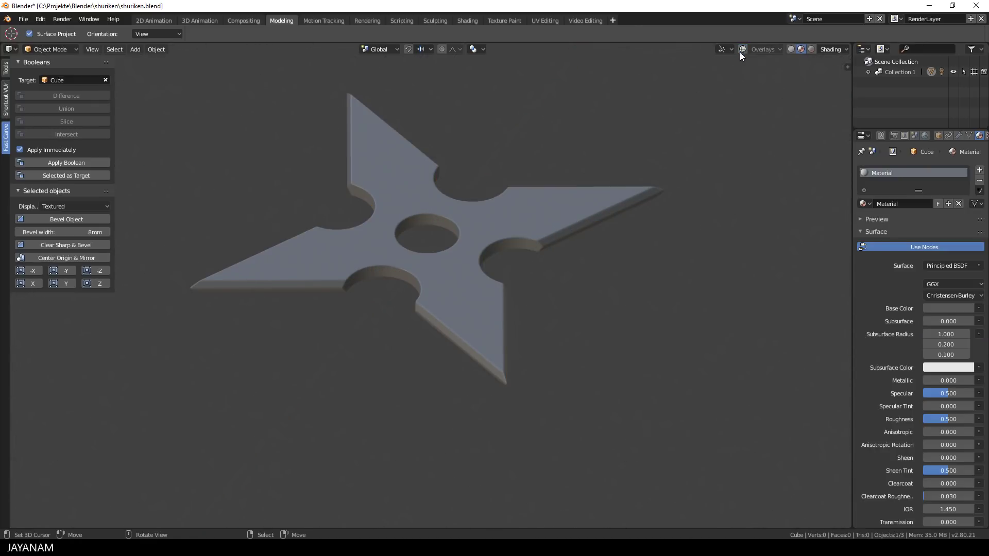
middle_click_drag(639, 169, 635, 169)
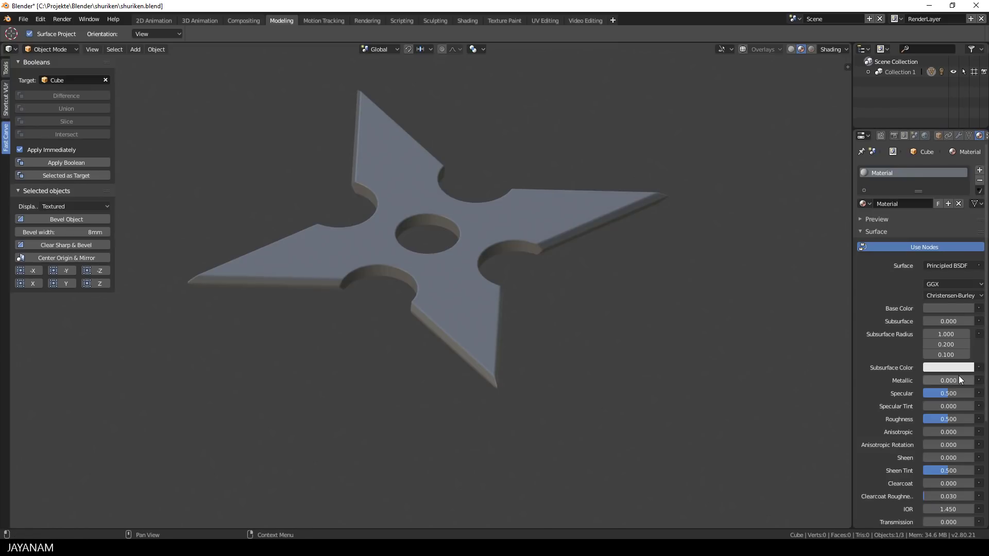
- Darken the material's base color further to near black and set its roughness to about 0.335
left_click(945, 308)
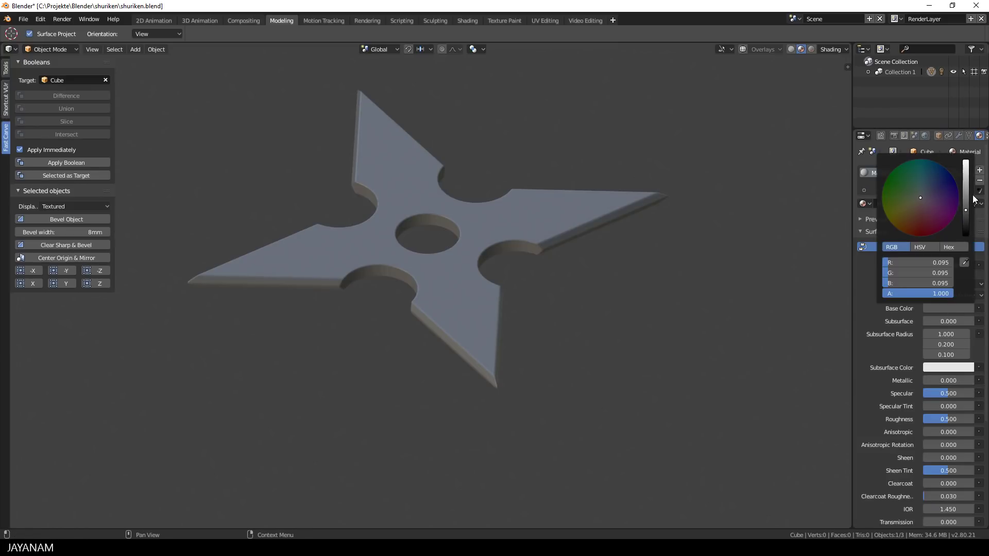
left_click_drag(966, 211, 966, 225)
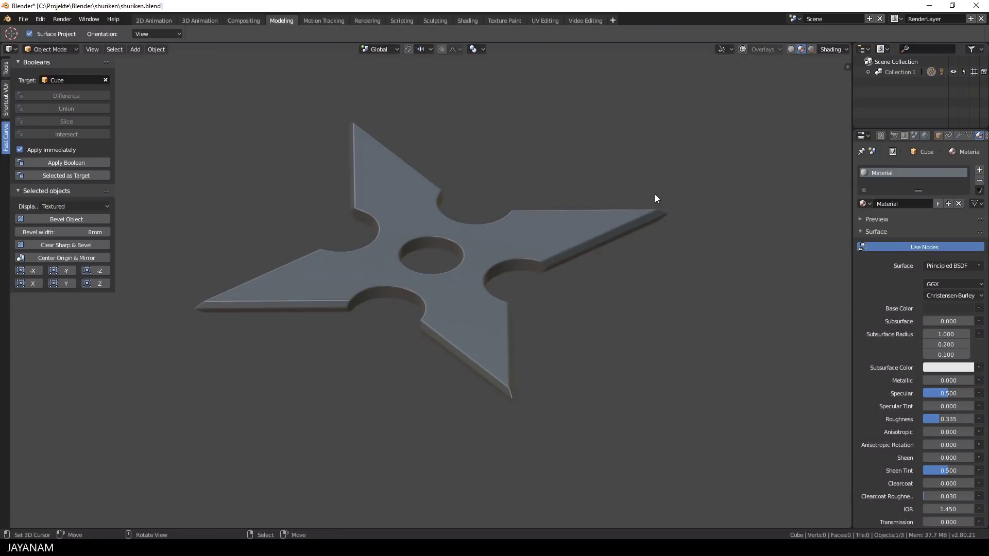
- Enter Edit Mode, clear the selection and lasso-select the short upright edges at the four blade tips
key("ctrl+Tab")
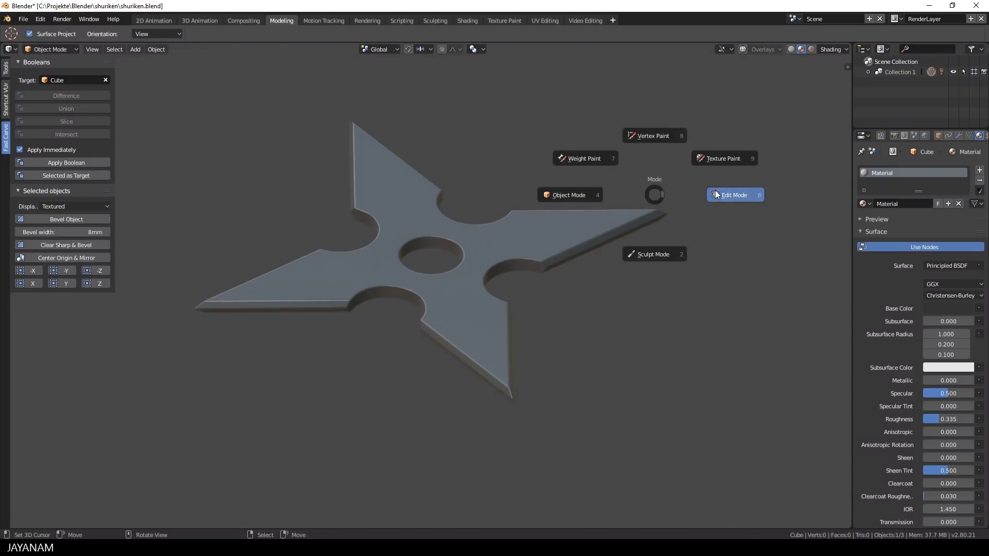
left_click(726, 194)
key("a")
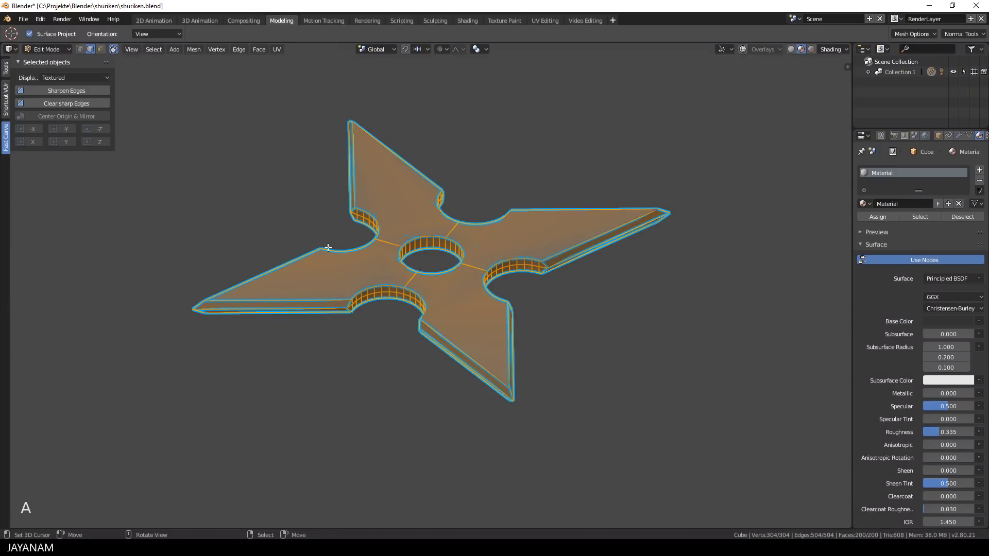
key("a")
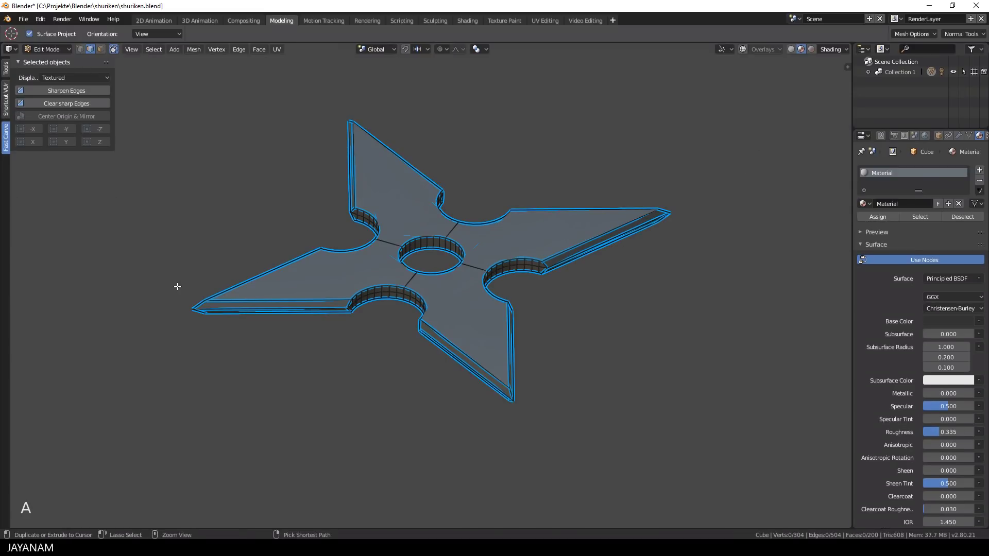
left_click_drag(667, 192, 649, 249, "ctrl")
middle_click_drag(341, 97, 274, 199)
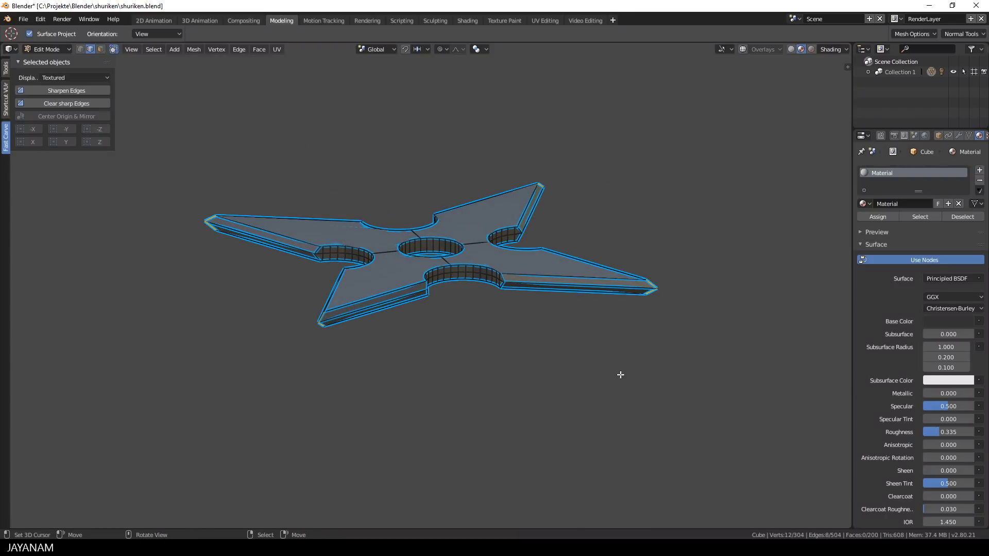
- Scale the selected tip edges down along the Z axis to sharpen the points and return to Object Mode
key("s")
key("z")
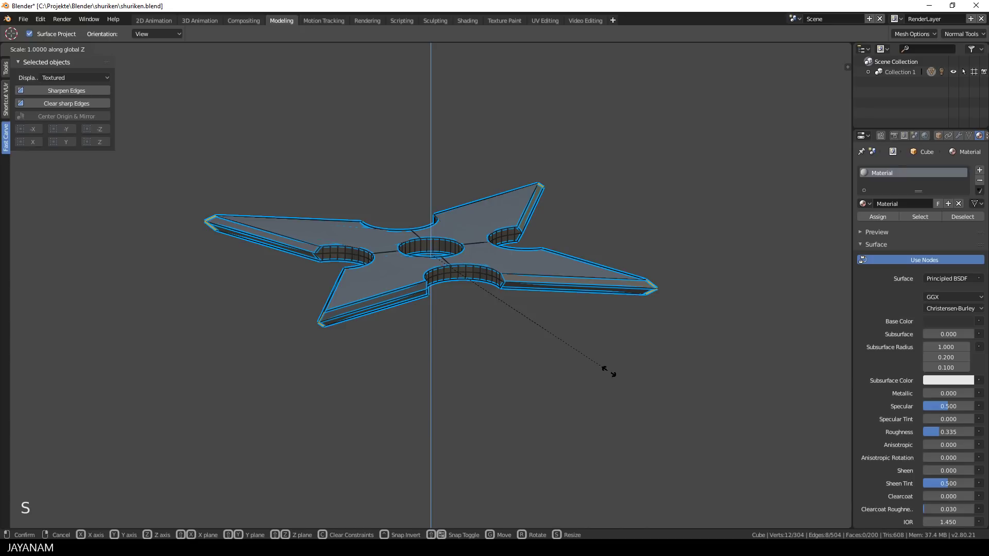
left_click(512, 335)
middle_click_drag(512, 335, 573, 283)
key("ctrl+Tab")
left_click(427, 317)
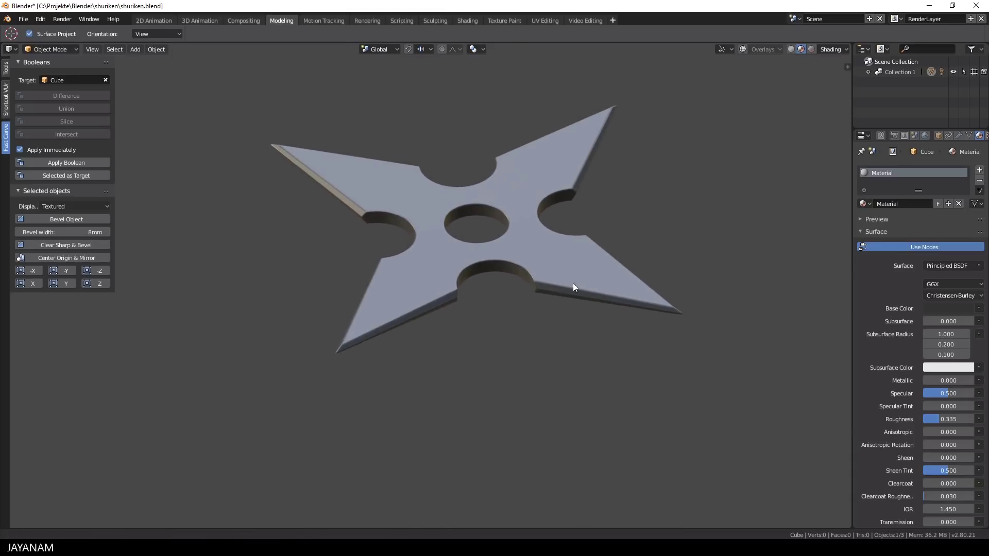
- Show the star in rendered shading and set the material's Metallic to 1.000 and Roughness to about 0.225
left_click(810, 48)
mouse_move(695, 180)
middle_mouse_down()
mouse_move(684, 189)
mouse_move(691, 199)
mouse_move(570, 220)
middle_mouse_up()
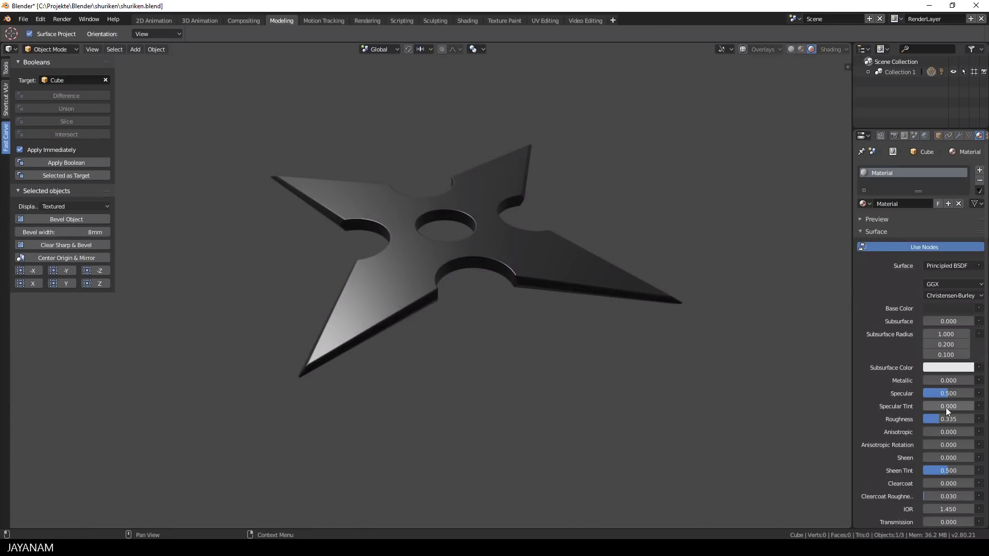
left_click_drag(929, 380, 974, 380)
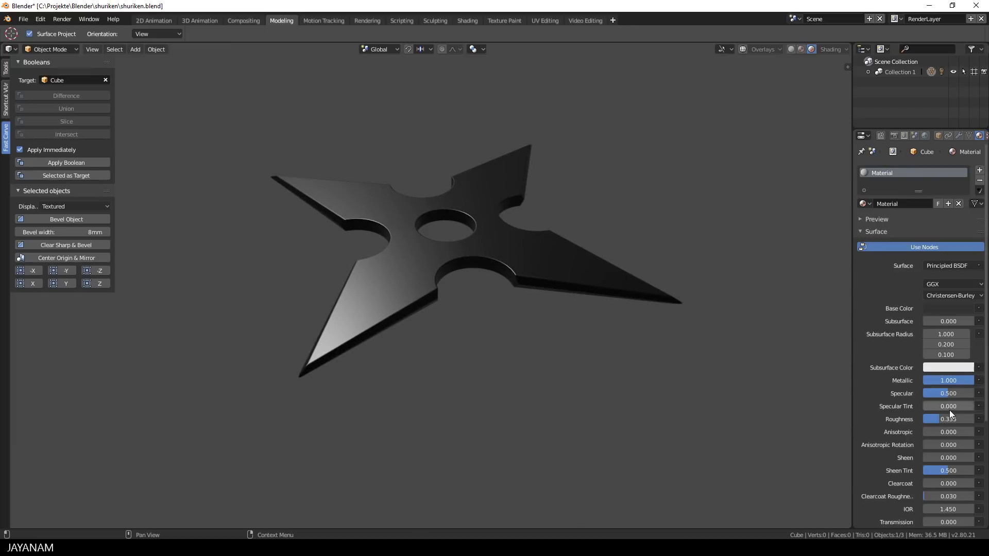
left_click_drag(939, 422, 934, 422)
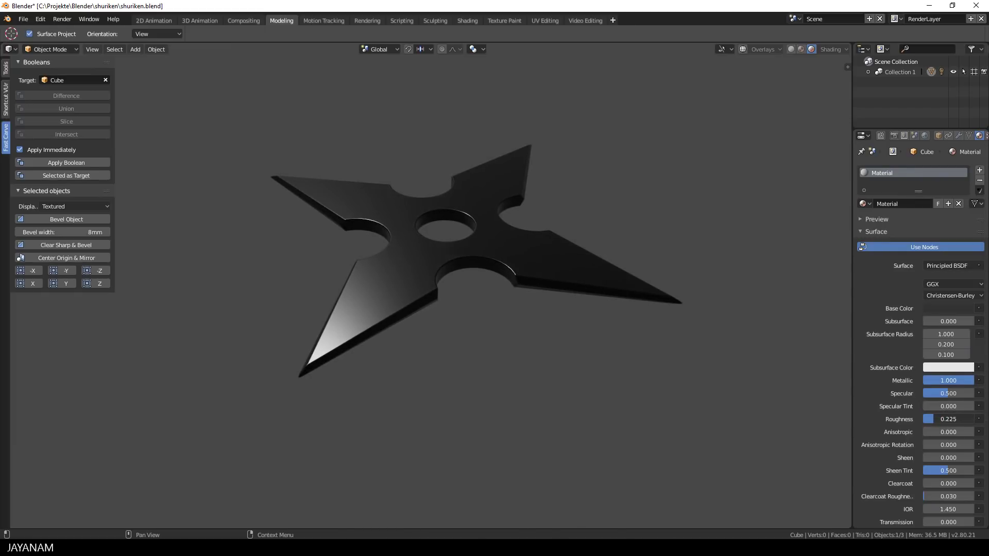